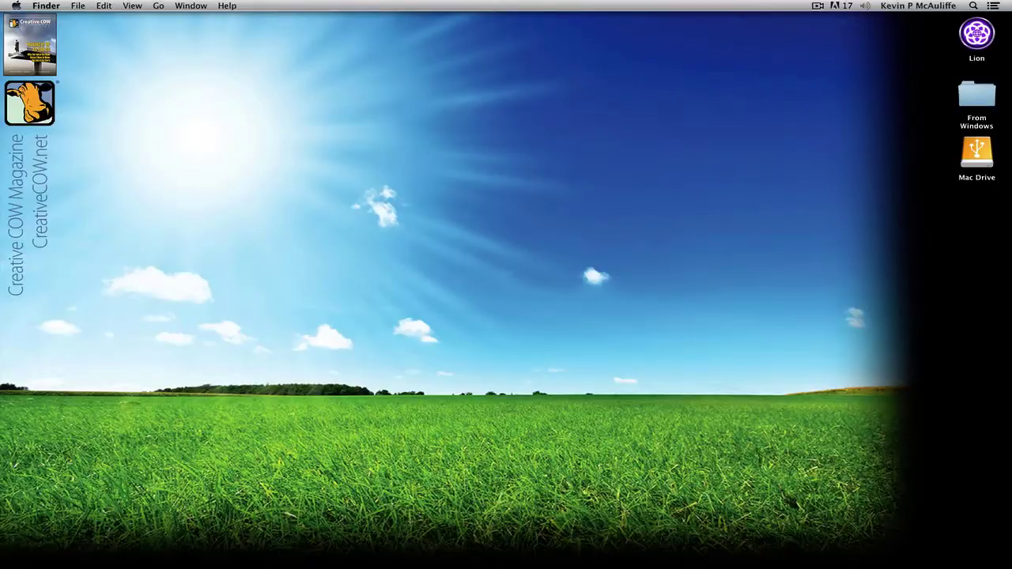
Step: Switch to Avid Symphony, close the Effect Palette and open the Motocross bin
key("super+Tab")
key("super+Tab")
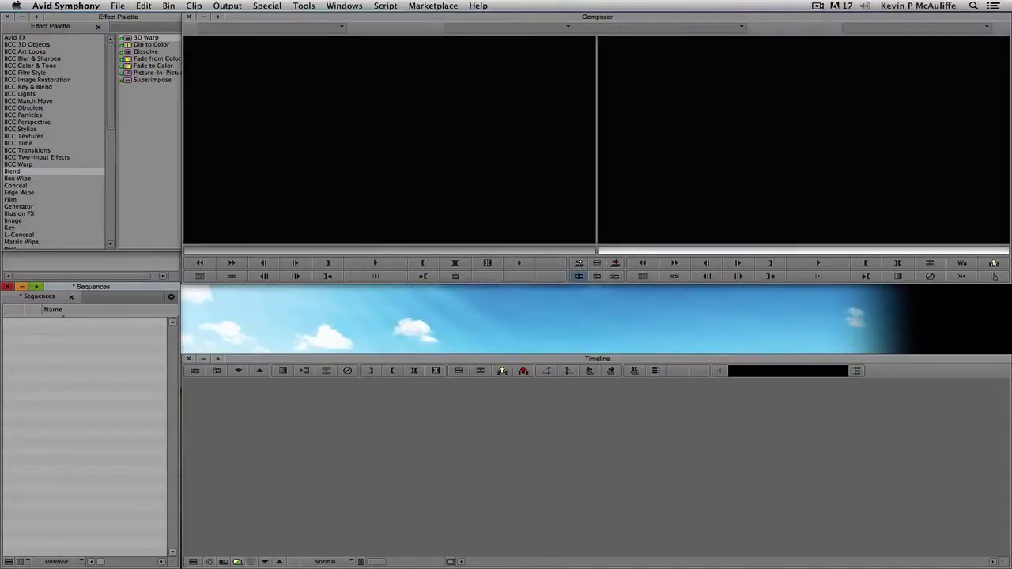
left_click(7, 16)
left_click(82, 138)
double_click(45, 83)
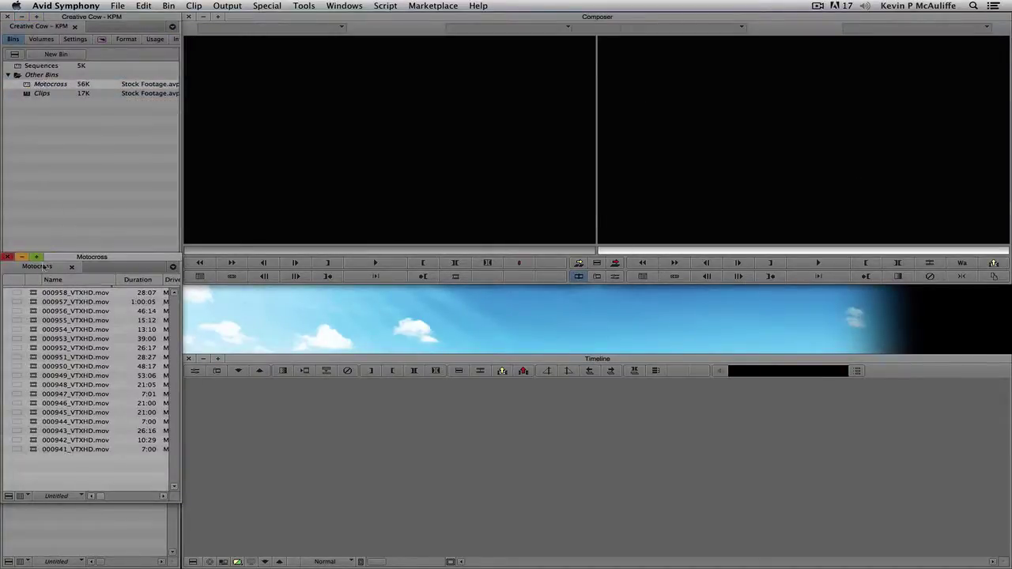
Step: Load 000956_VTXHD.mov, mark its out point at 01:00:27:13 and splice it into a new sequence in the Sequences bin
double_click(32, 311)
left_click_drag(383, 253, 426, 251)
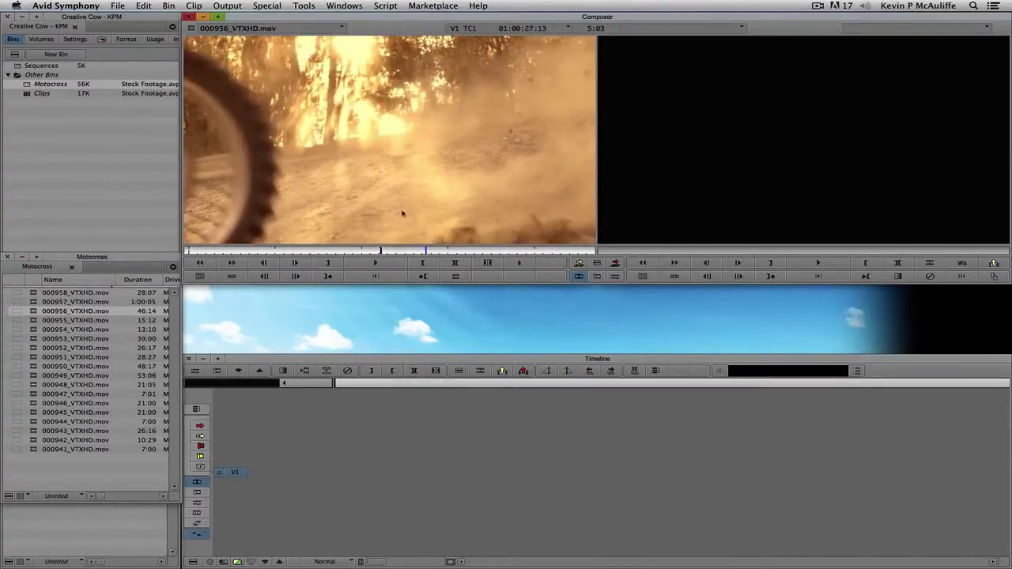
key("o")
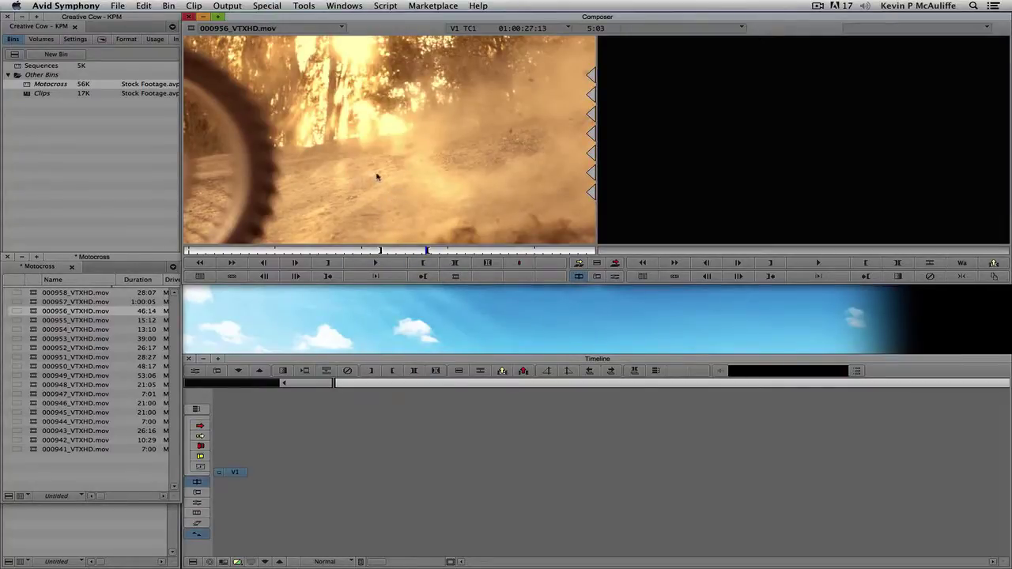
key("v")
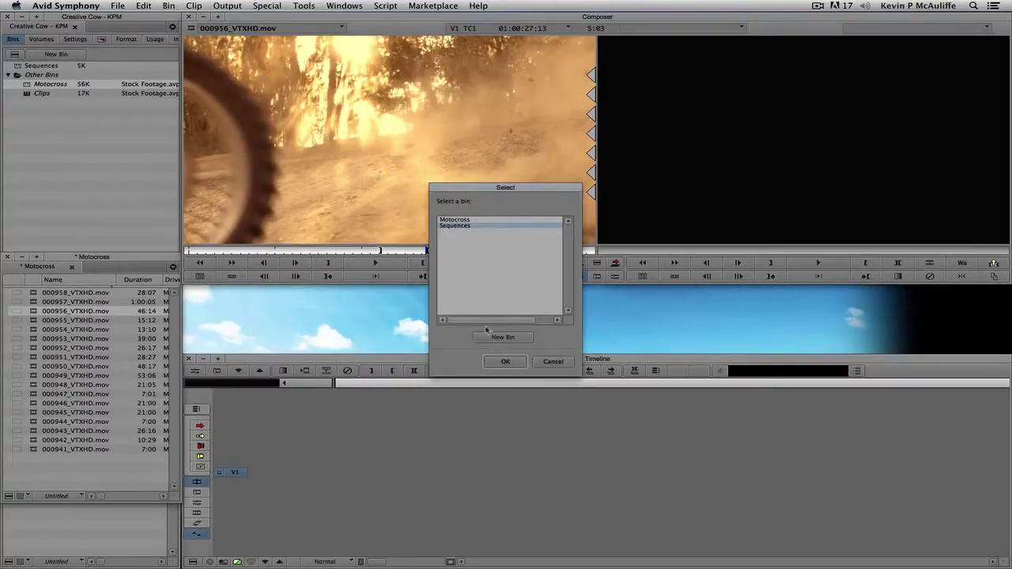
left_click(505, 361)
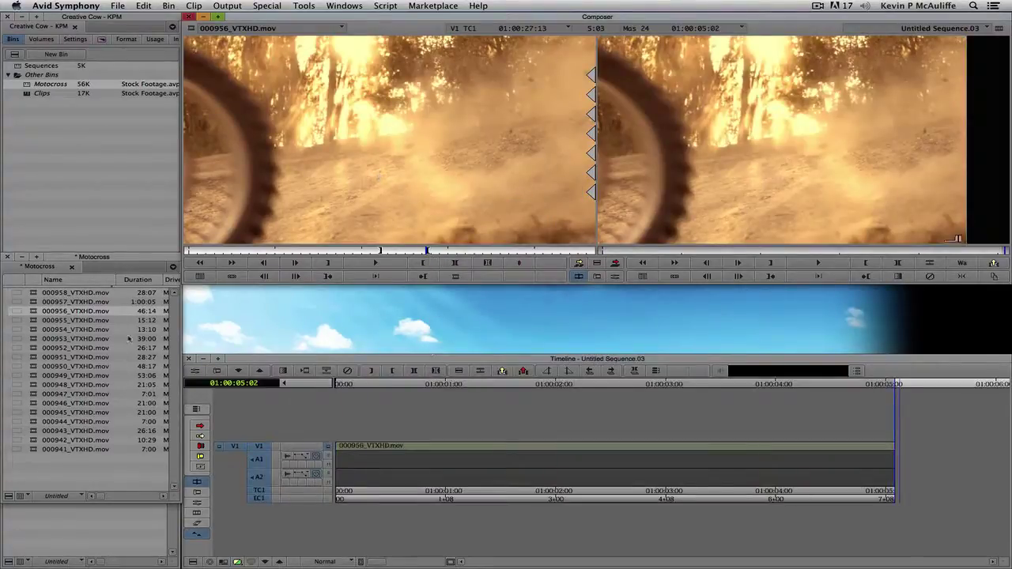
Step: Load 000954_VTXHD.mov and splice its marked section onto the end of the sequence
double_click(34, 321)
double_click(34, 330)
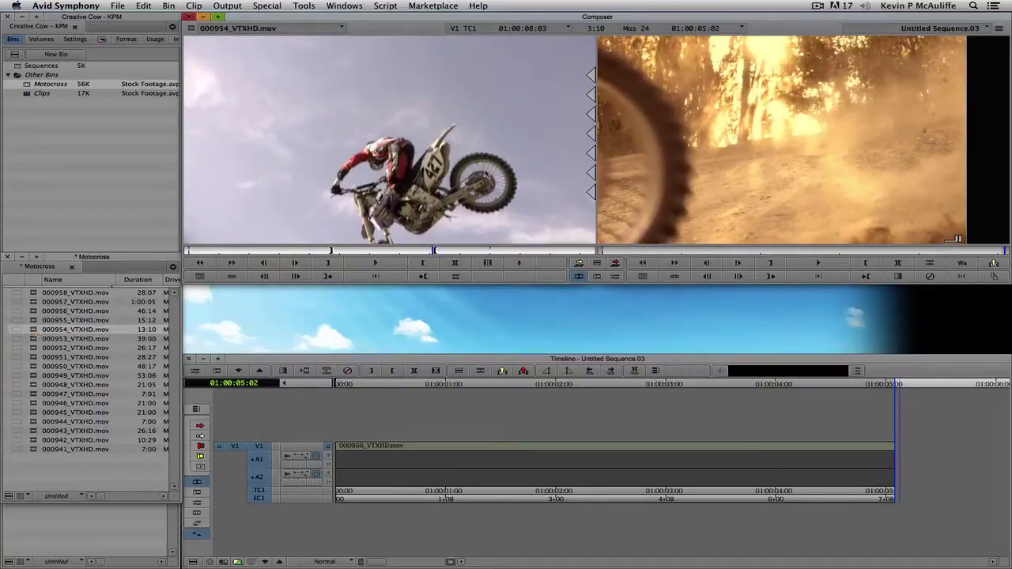
left_click_drag(377, 251, 416, 252)
left_click(684, 439)
left_click_drag(790, 438, 942, 420)
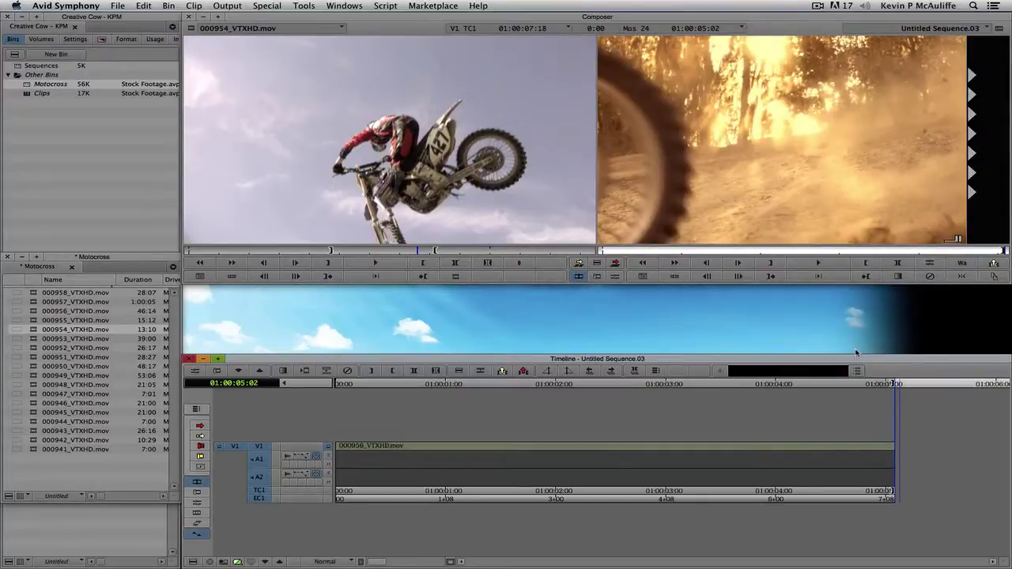
key("v")
Step: Apply the 3D Warp effect from the Blend category as a transition on the cut between the two clips
left_click_drag(850, 439, 718, 442)
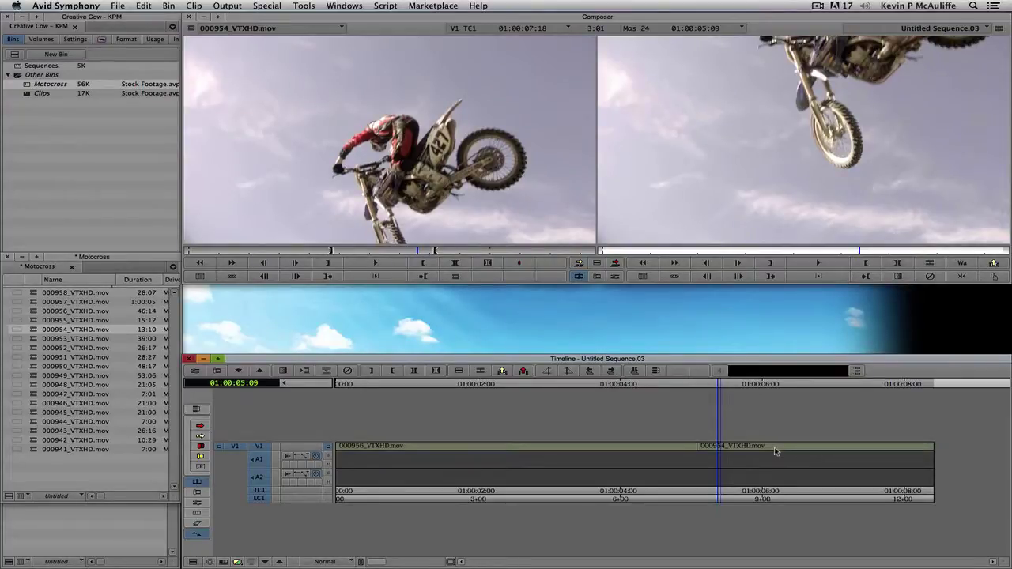
key("super+8")
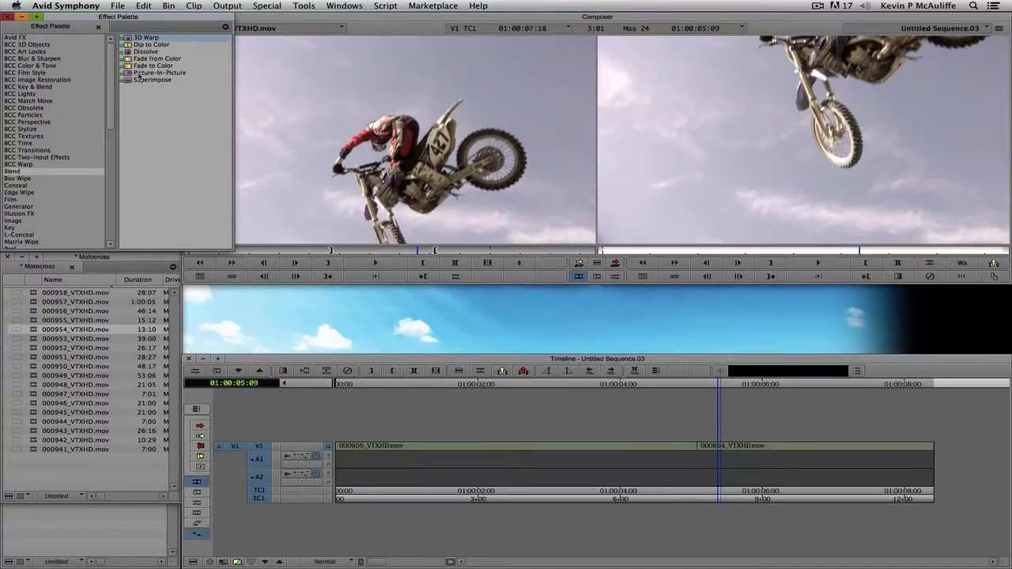
left_click_drag(128, 40, 695, 446)
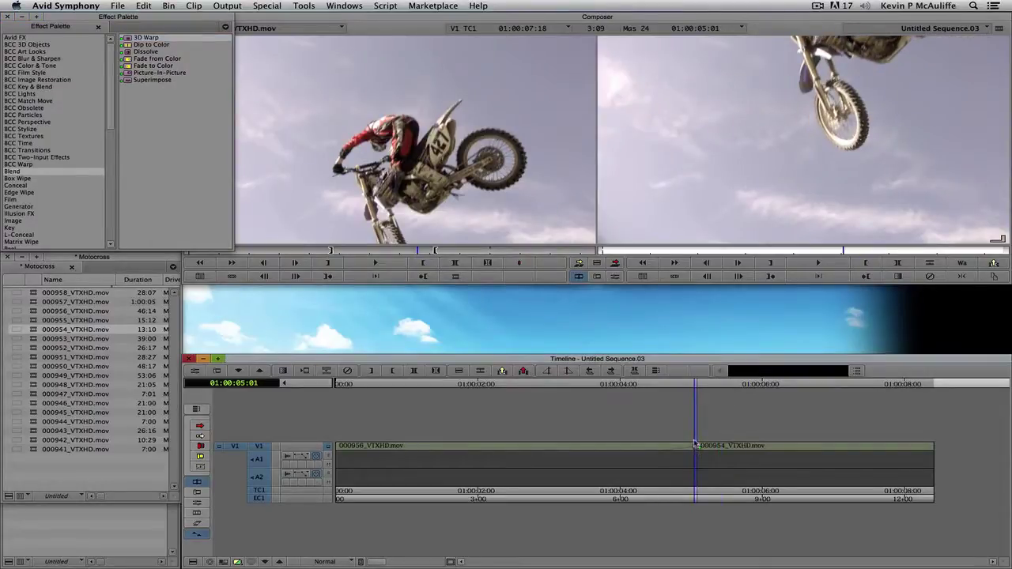
Step: Play and scrub the sequence from before the 3D Warp transition up to the cut
left_click_drag(620, 447, 589, 448)
key("space")
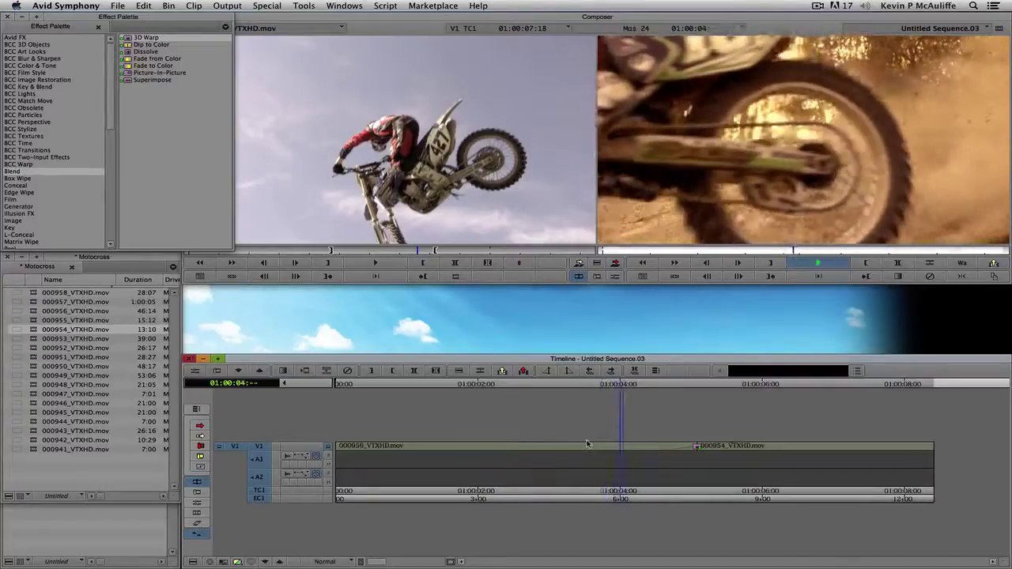
left_click_drag(637, 457, 698, 472)
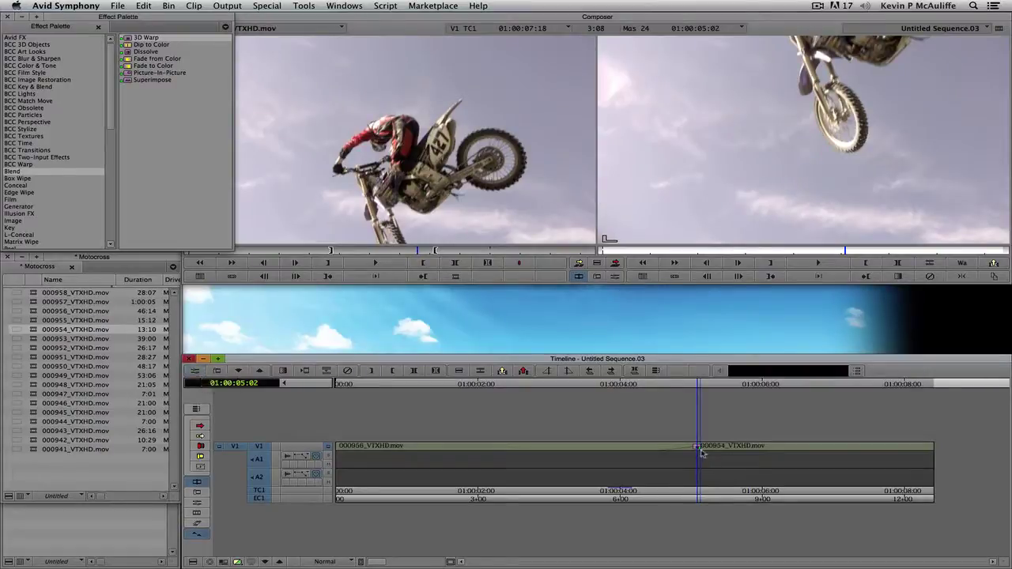
Step: Inspect the 3D Warp transition's settings in the Effect Editor, and scrub across the transition's start in the sequence
key("'")
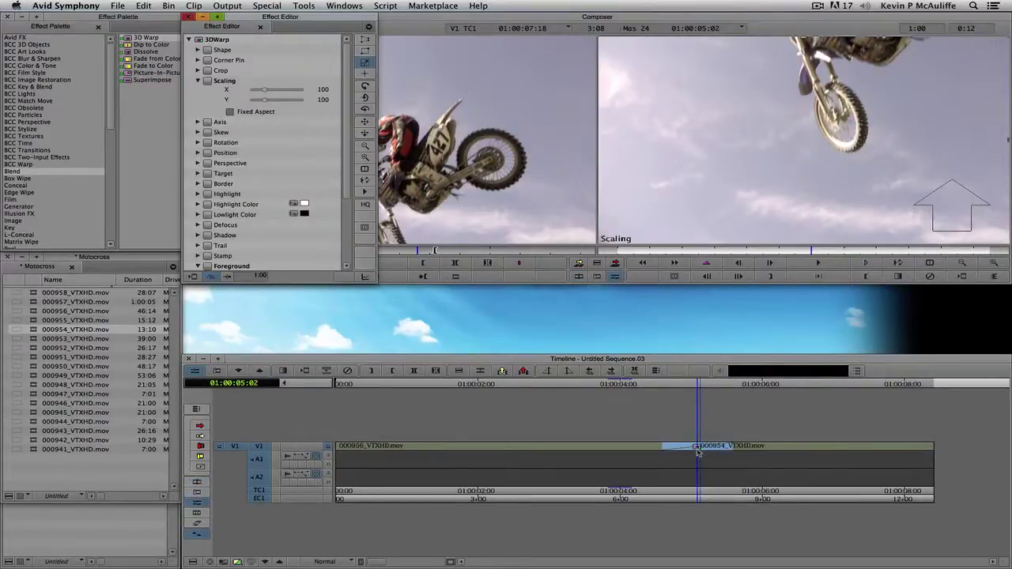
left_click_drag(267, 15, 274, 57)
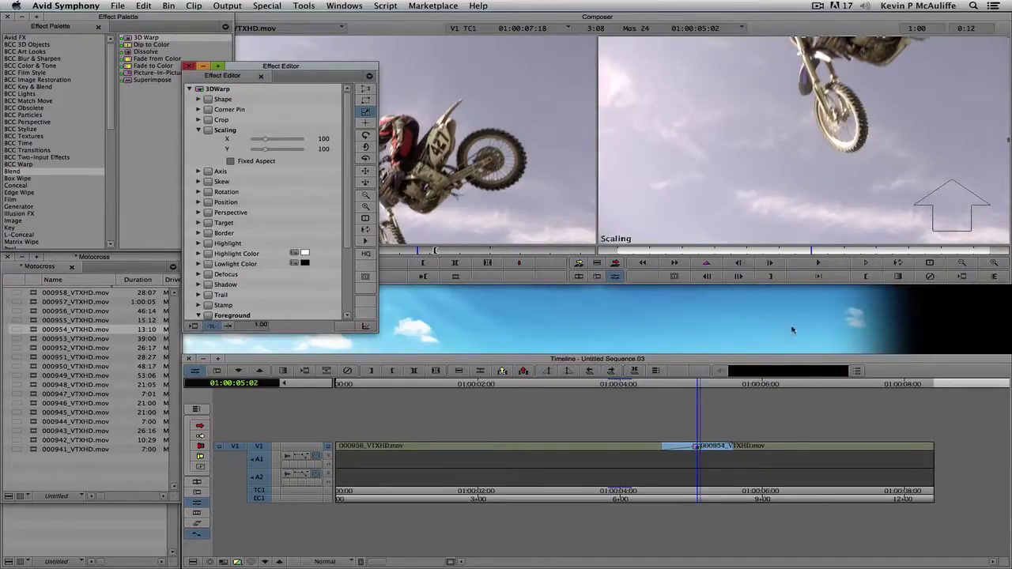
key("y")
mouse_move(651, 454)
left_mouse_down()
mouse_move(611, 453)
mouse_move(663, 446)
left_mouse_up()
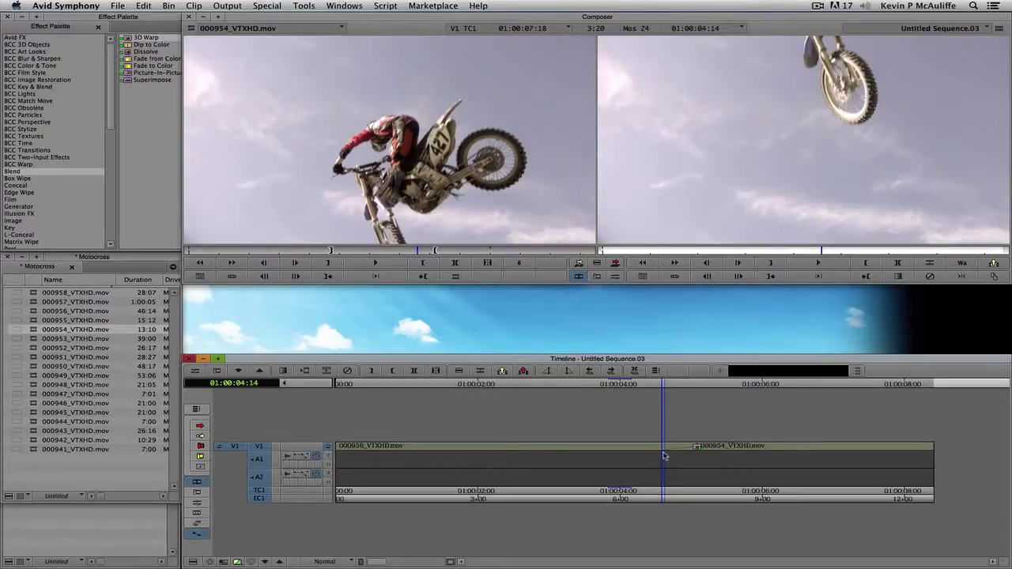
left_click(648, 456)
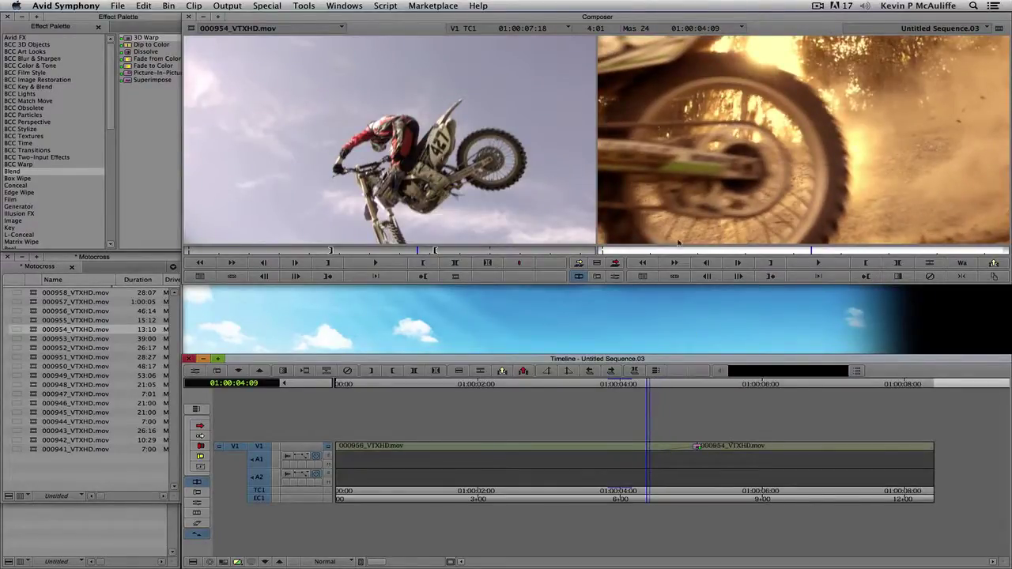
left_click_drag(651, 451, 666, 454)
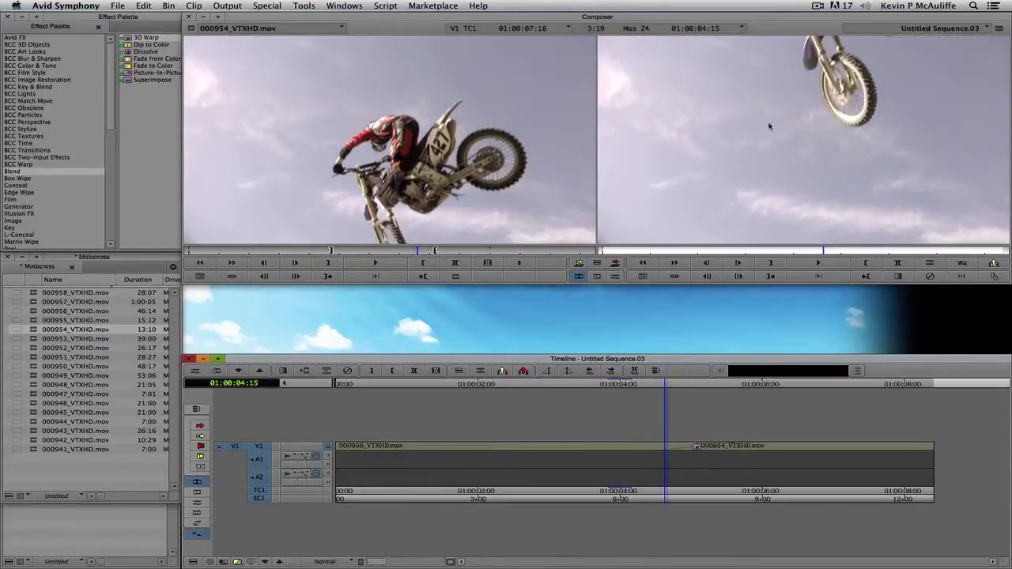
Step: Reopen the 3D Warp transition in the Effect Editor and enable Swap Sources in its Foreground settings
left_click(699, 439)
key("apostrophe")
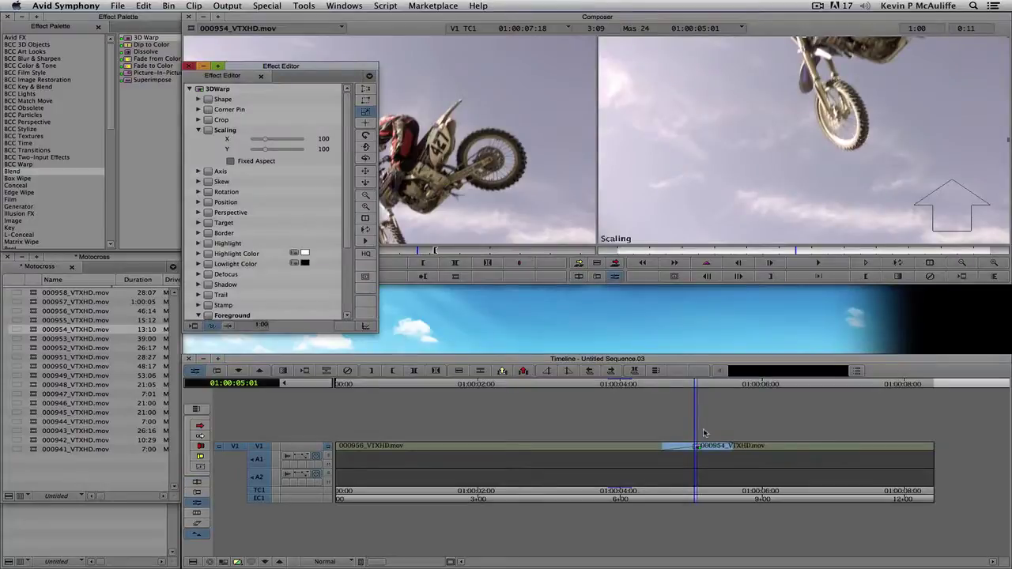
left_click(198, 130)
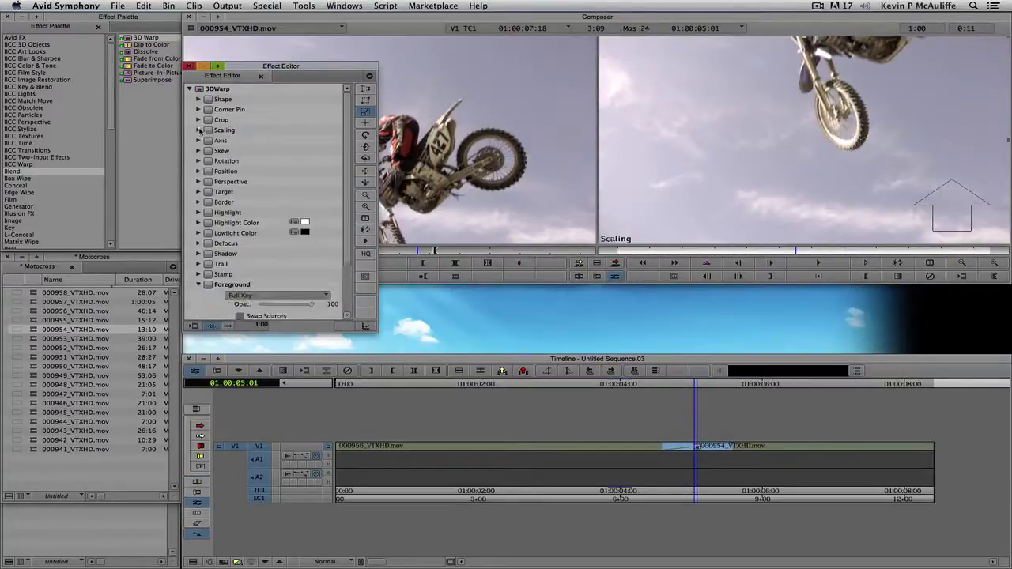
left_click_drag(351, 133, 356, 185)
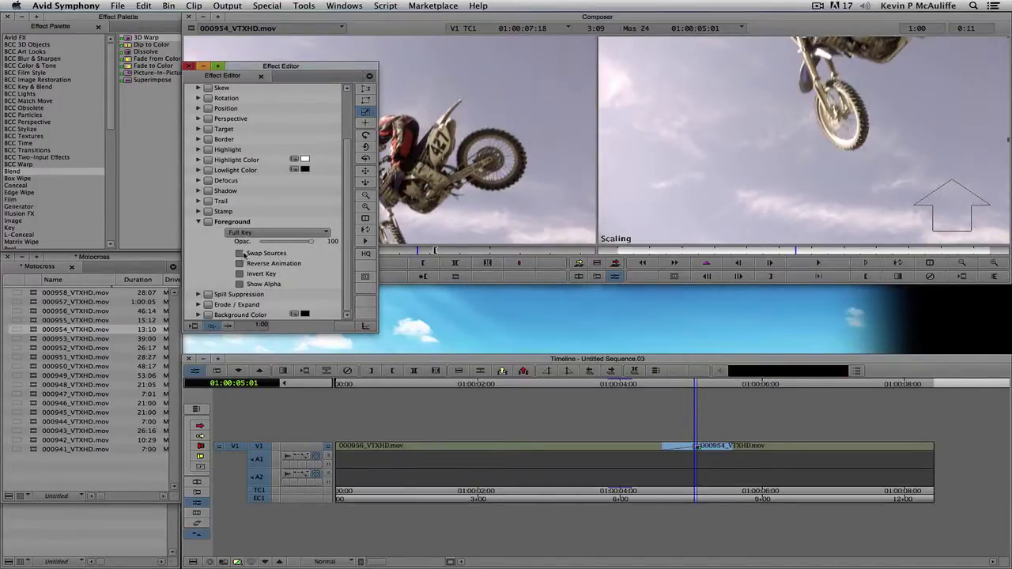
left_click(240, 253)
Step: Leave effect editing and scrub through the whole transition to check which clip shows on top
left_click(661, 482)
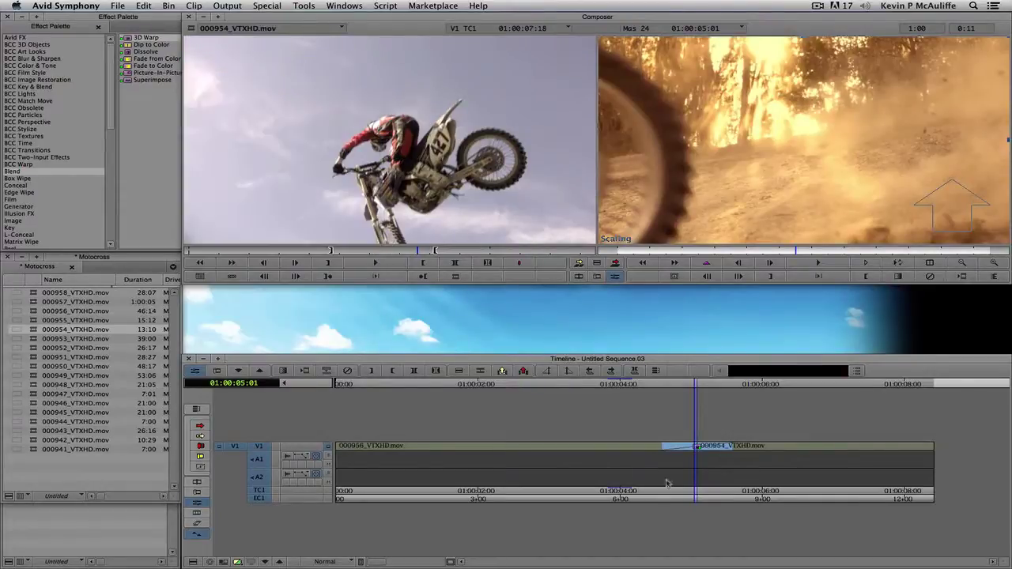
left_click_drag(633, 449, 788, 446)
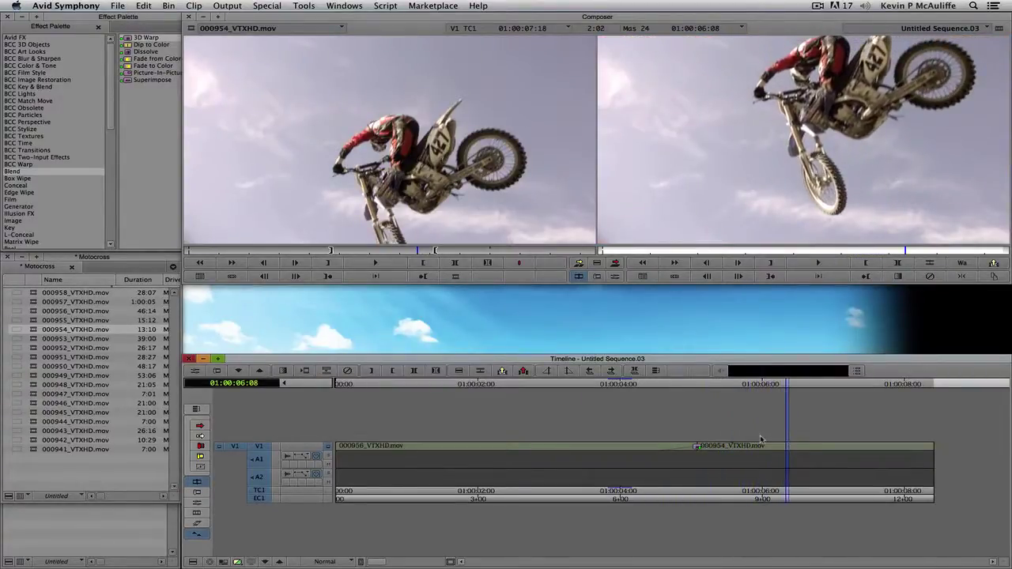
left_click_drag(716, 457, 653, 459)
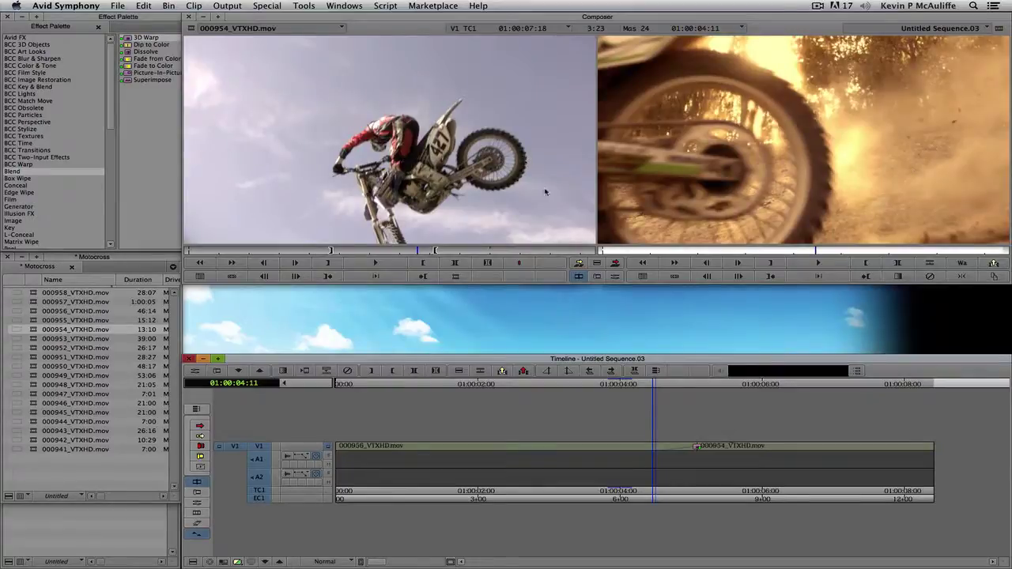
Step: Set the 3D Warp transition's duration to 2:00 in the Effect Editor
left_click(688, 462)
double_click(688, 443)
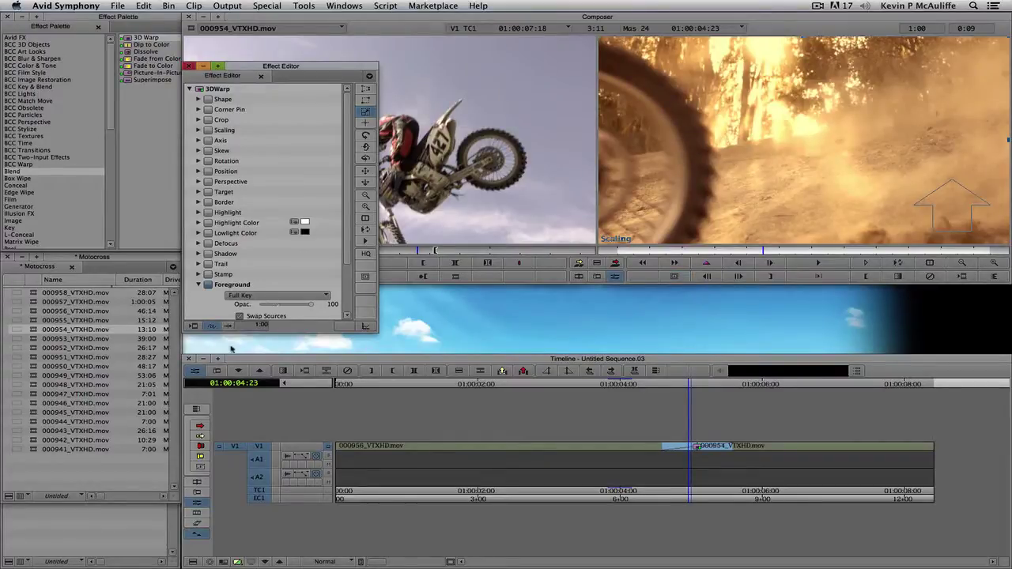
left_click(249, 325)
type("200")
key("Return")
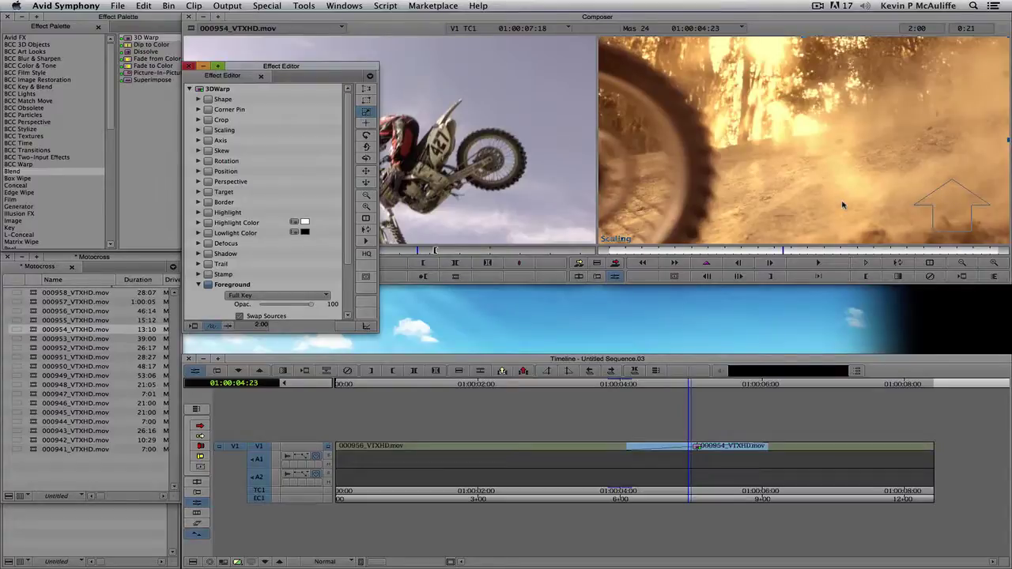
Step: Add effect keyframes at the transition's first frame and 20 frames in
left_click_drag(642, 251, 590, 255)
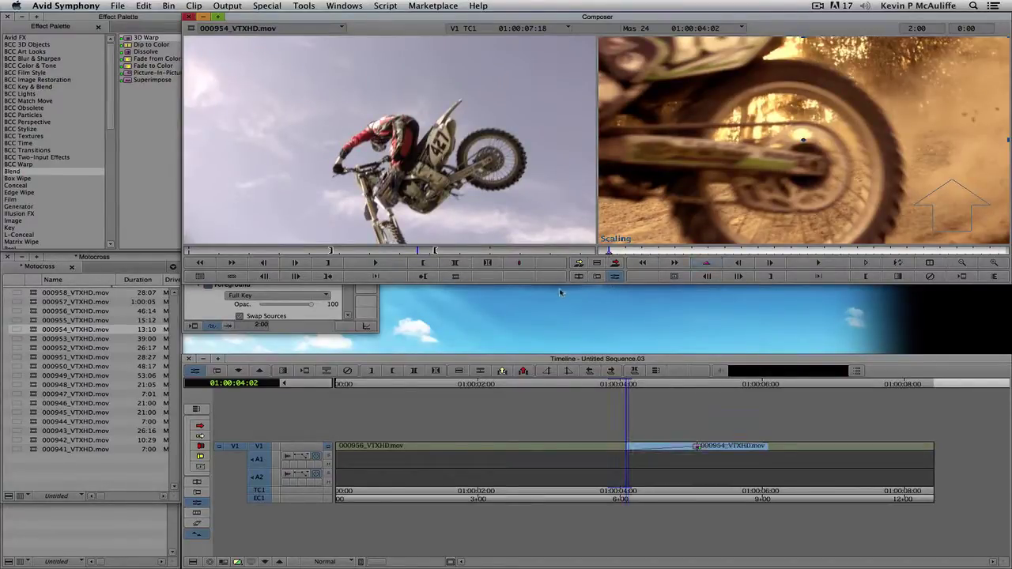
left_click(347, 326)
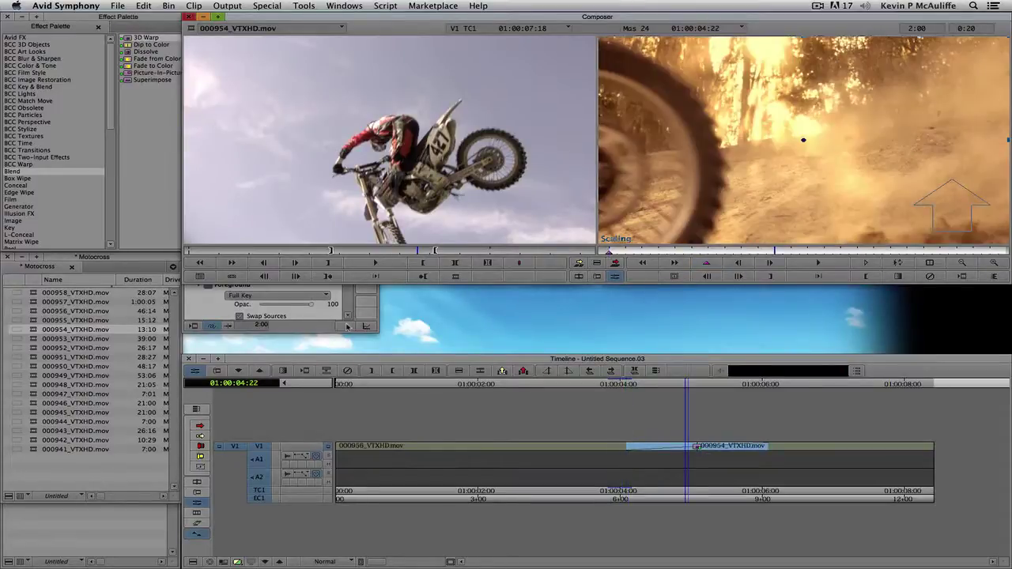
left_click(708, 263)
Step: Add effect keyframes at the transition's last frame and 20 frames before it
left_click_drag(796, 252, 999, 252)
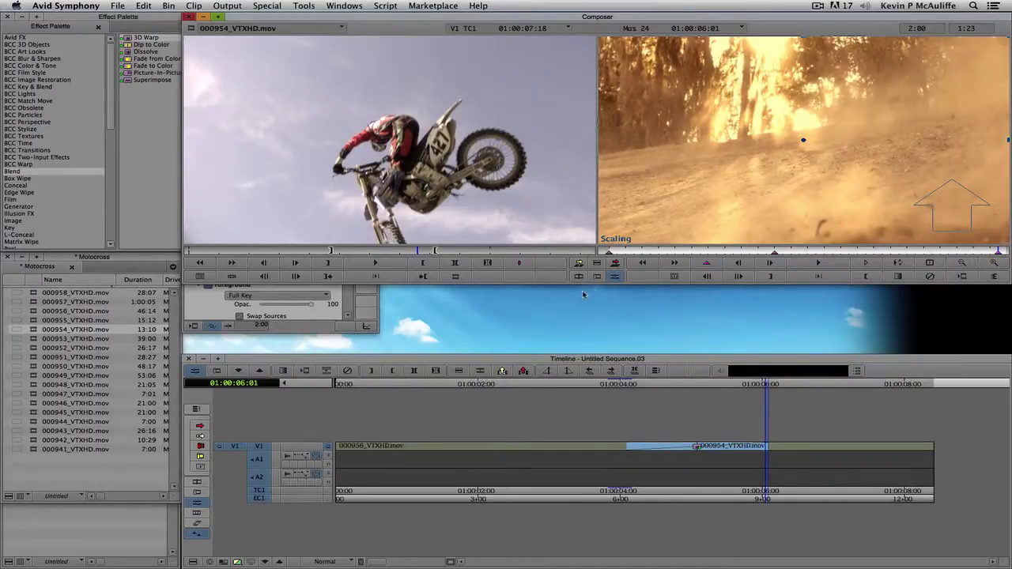
type("-20")
key("Return")
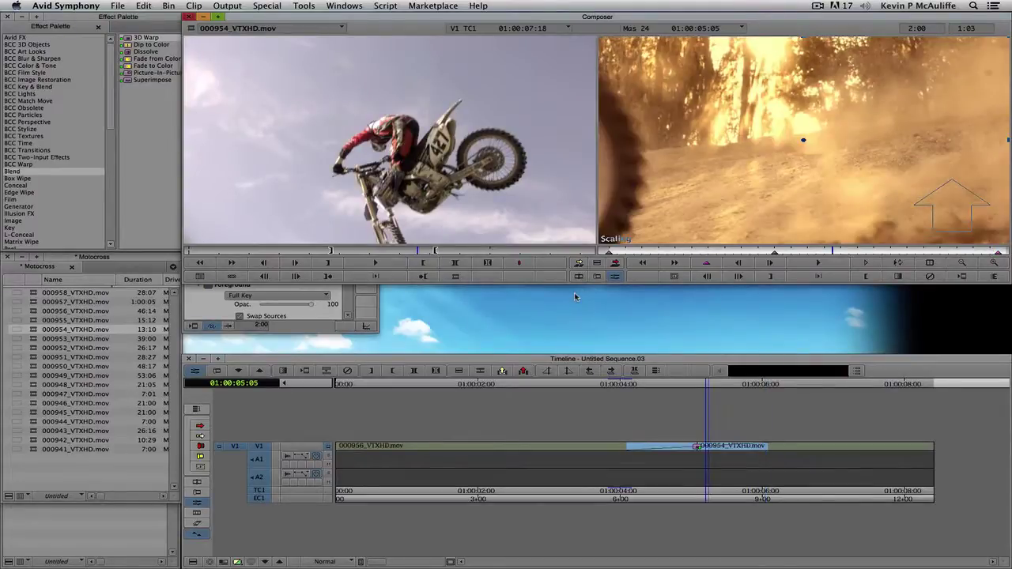
left_click(704, 264)
Step: Select the keyframe 20 frames into the transition and set the 3D Warp's X and Y scaling to 35
left_click(609, 253)
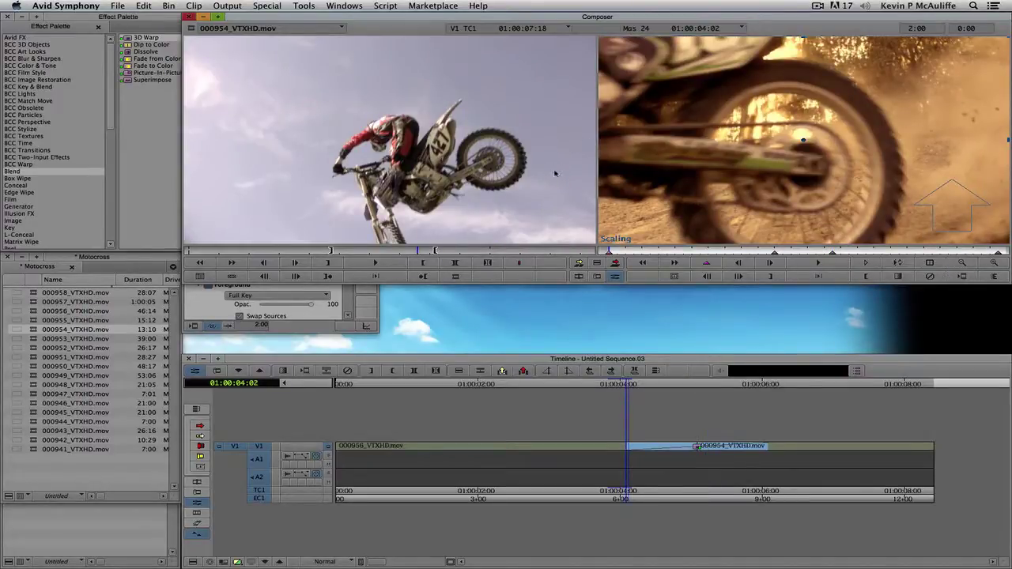
left_click(773, 261)
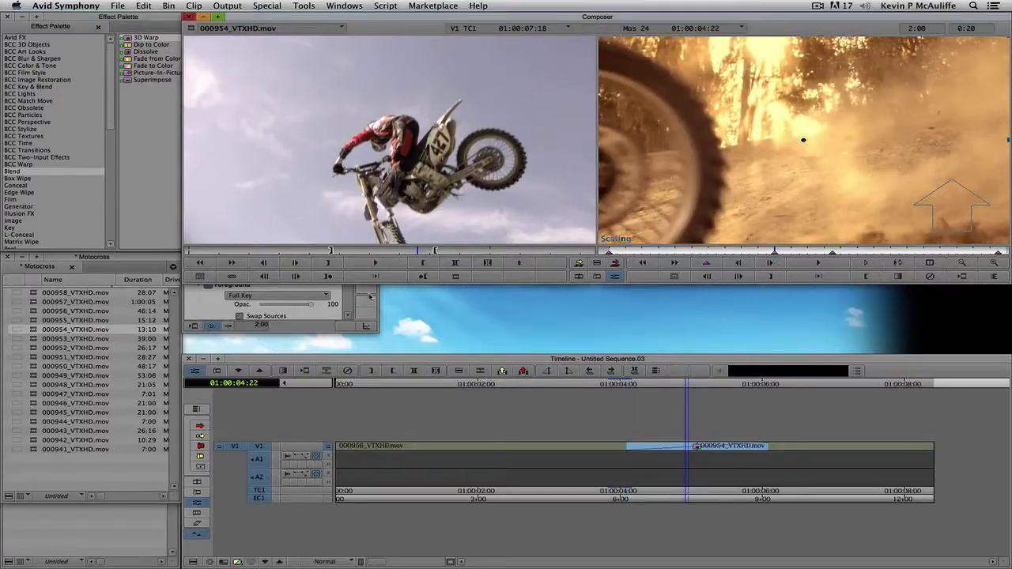
left_click(350, 320)
scroll(350, 257, "up", 1)
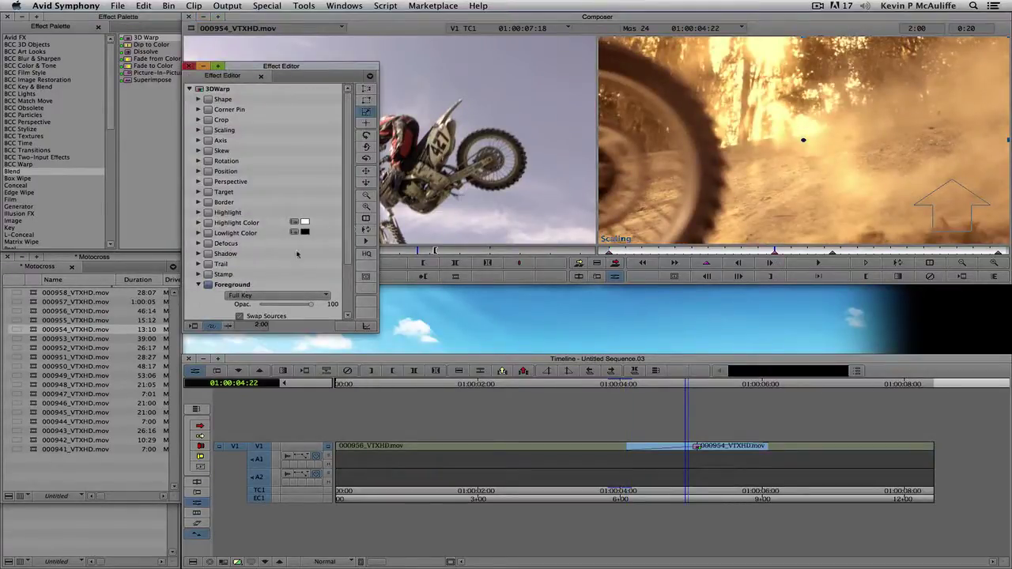
left_click(200, 285)
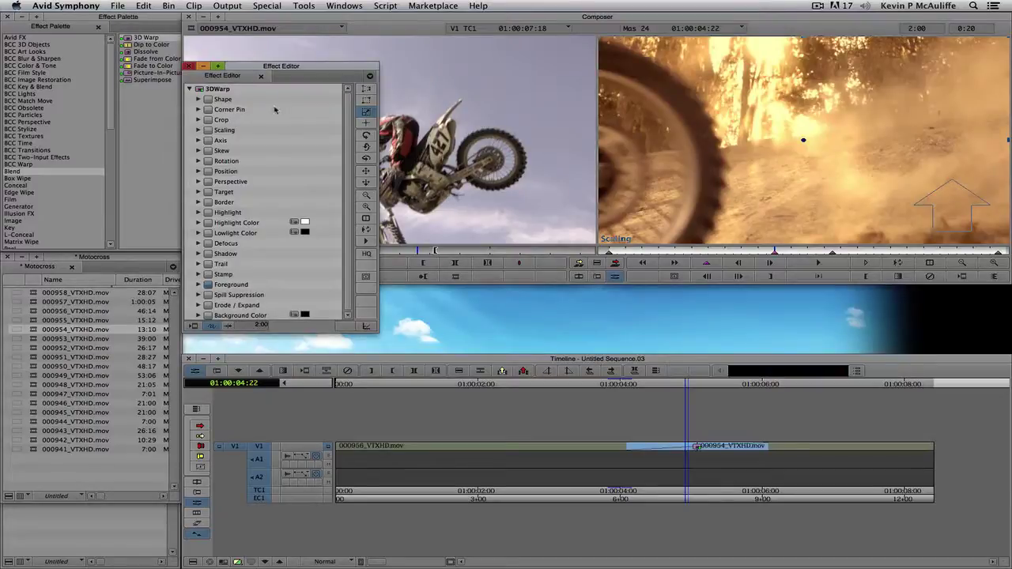
left_click(198, 130)
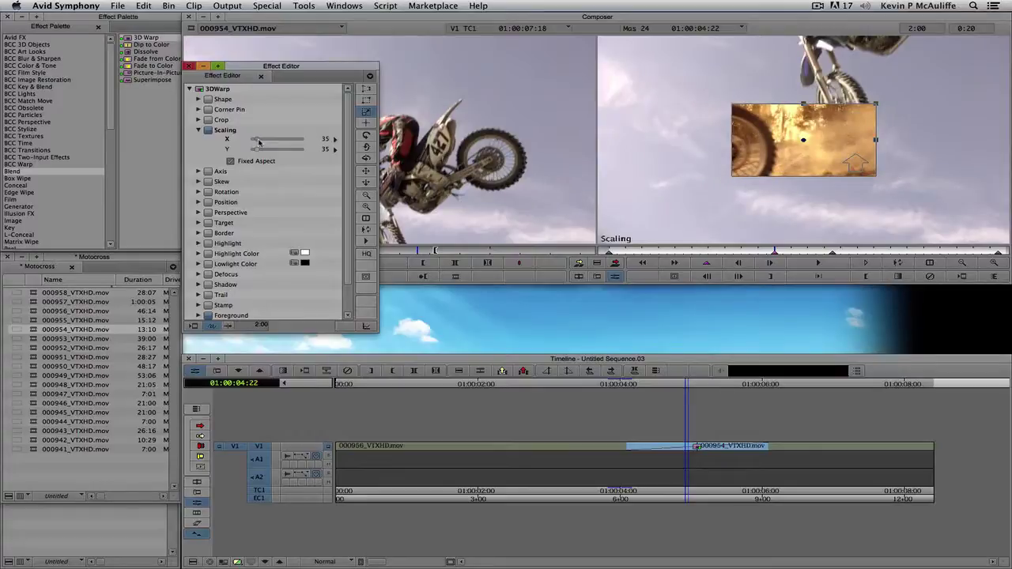
Step: Copy the scaled-down keyframe at 20 frames and paste it onto the keyframe 20 frames before the transition's end
left_click(609, 251)
left_click_drag(610, 253, 764, 252)
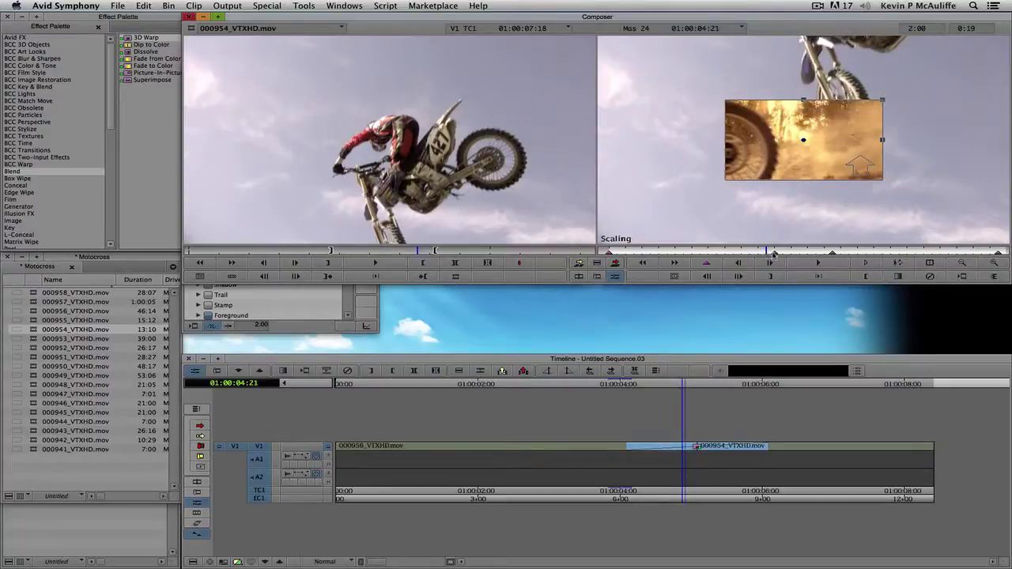
left_click(775, 253)
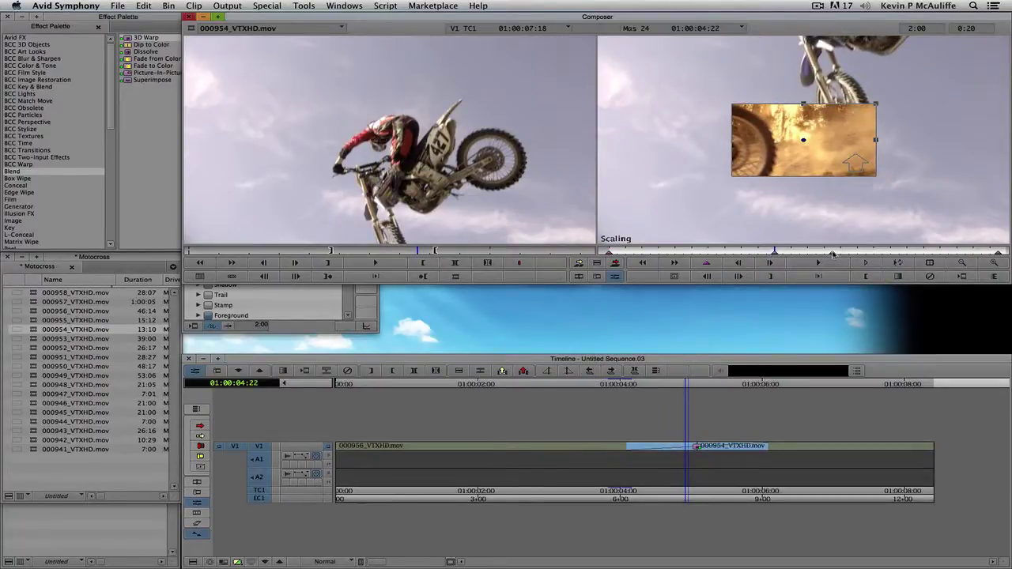
left_click(831, 254)
left_click(351, 319)
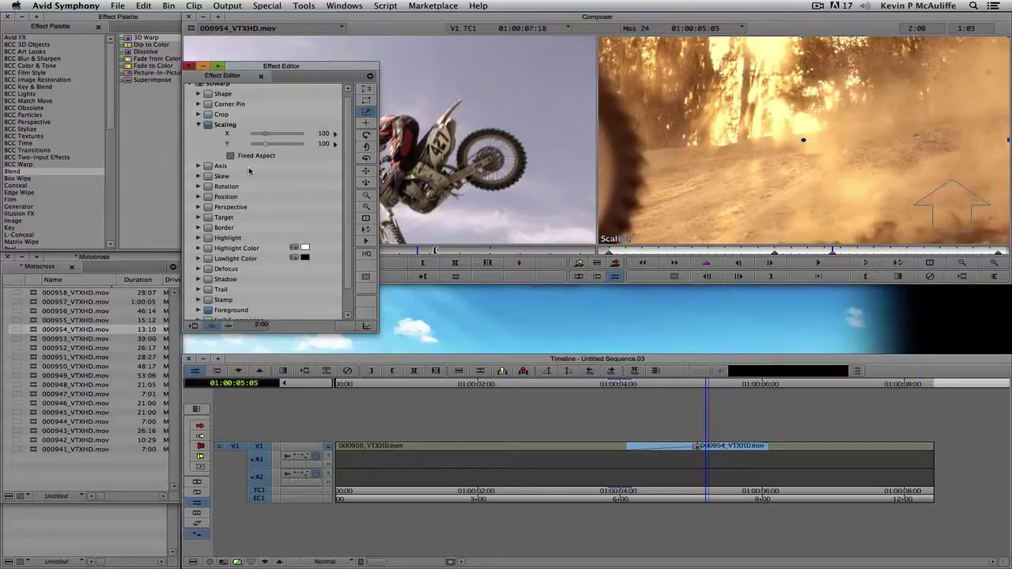
left_click(774, 251)
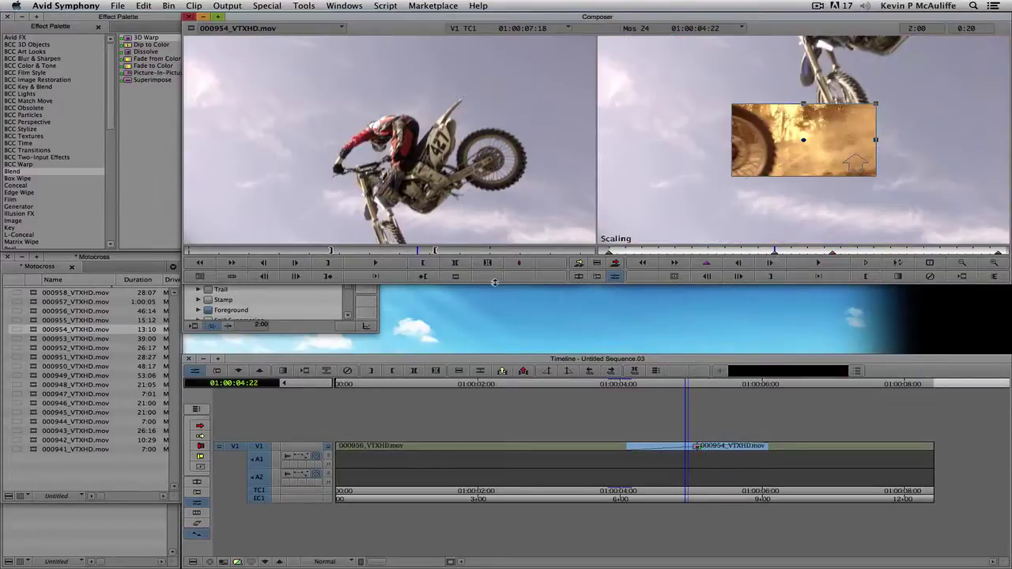
key("super+z")
left_click(831, 251)
key("super+v")
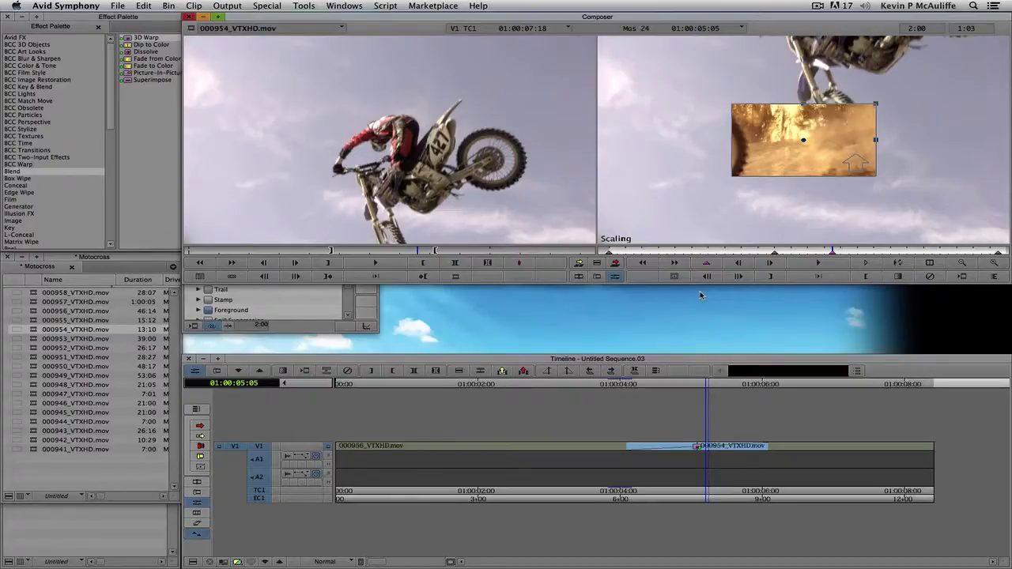
Step: Scrub through the transition to check the scaling, and paste the same scaled-down keyframe onto the last keyframe
left_click(617, 252)
left_click_drag(618, 254, 745, 262)
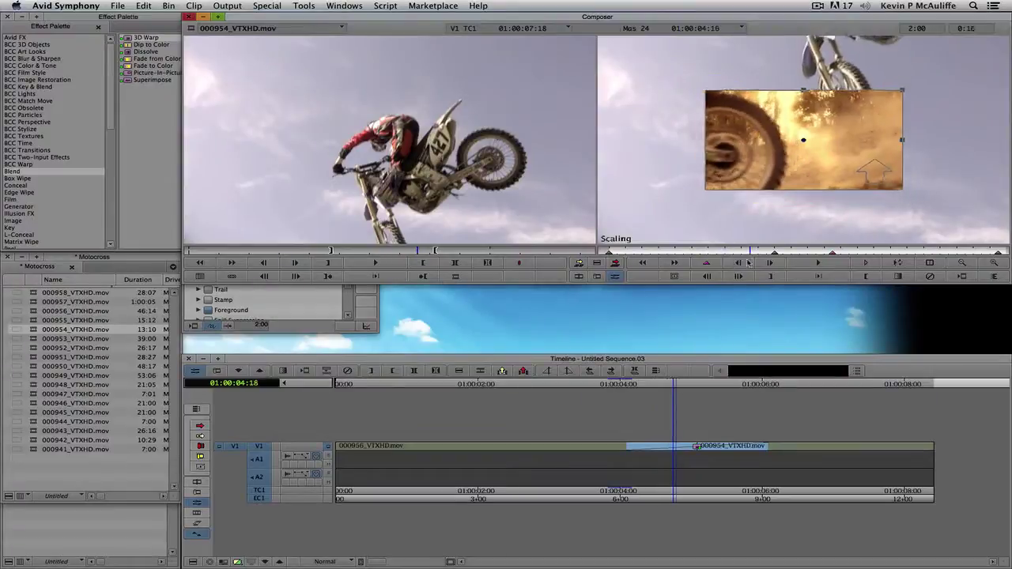
left_click_drag(808, 258, 983, 257)
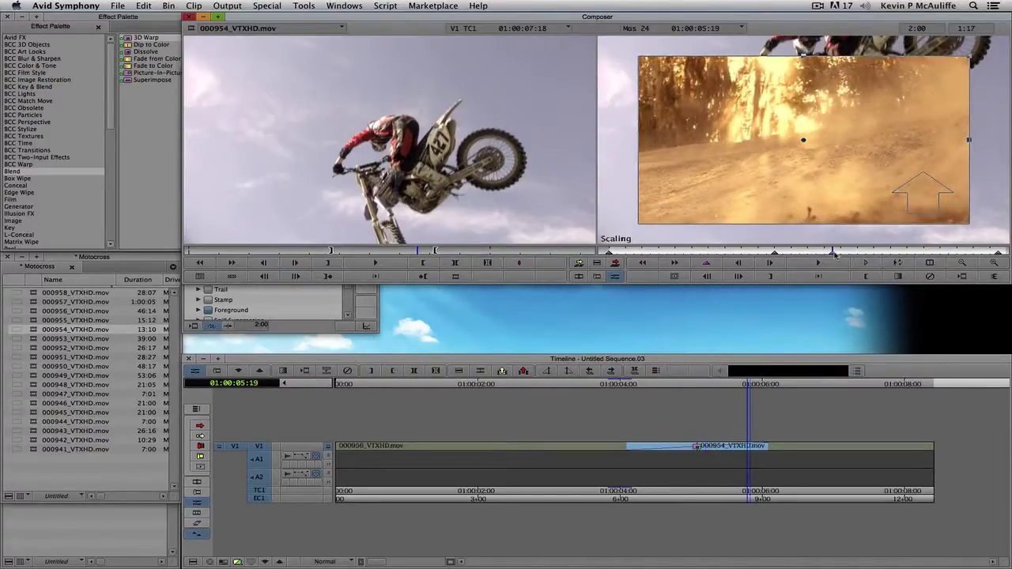
left_click(832, 254)
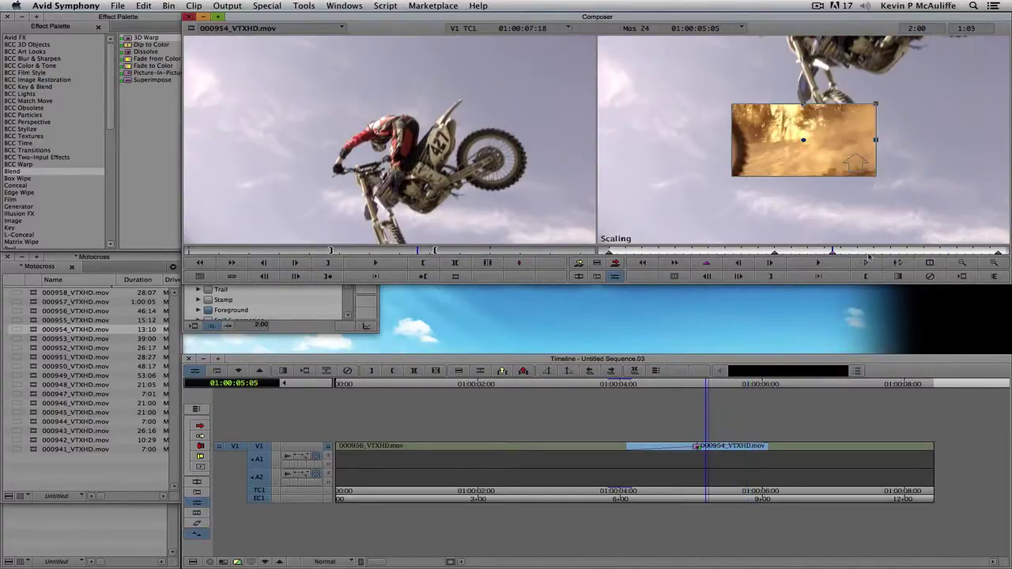
left_click(998, 254)
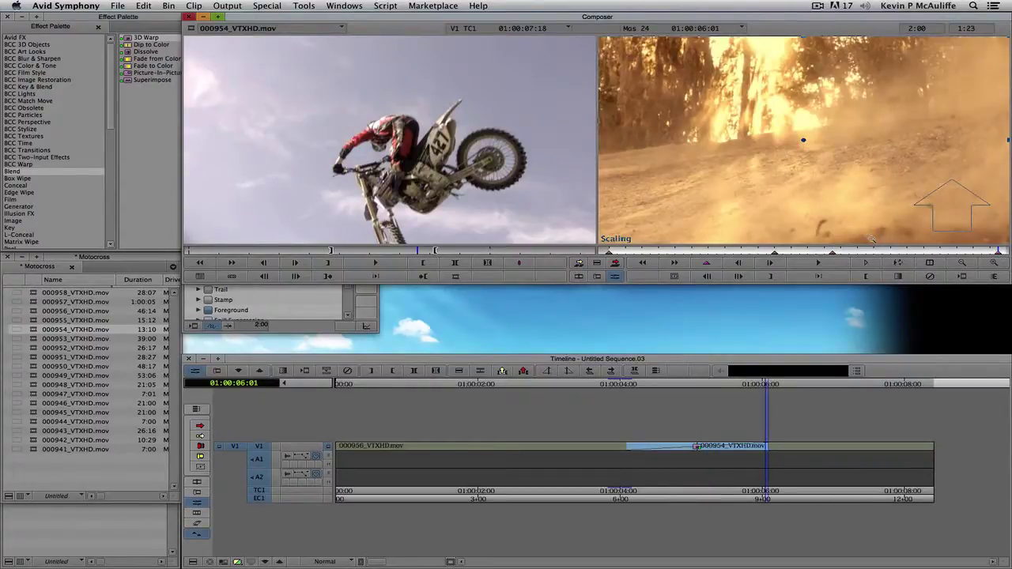
key("super+z")
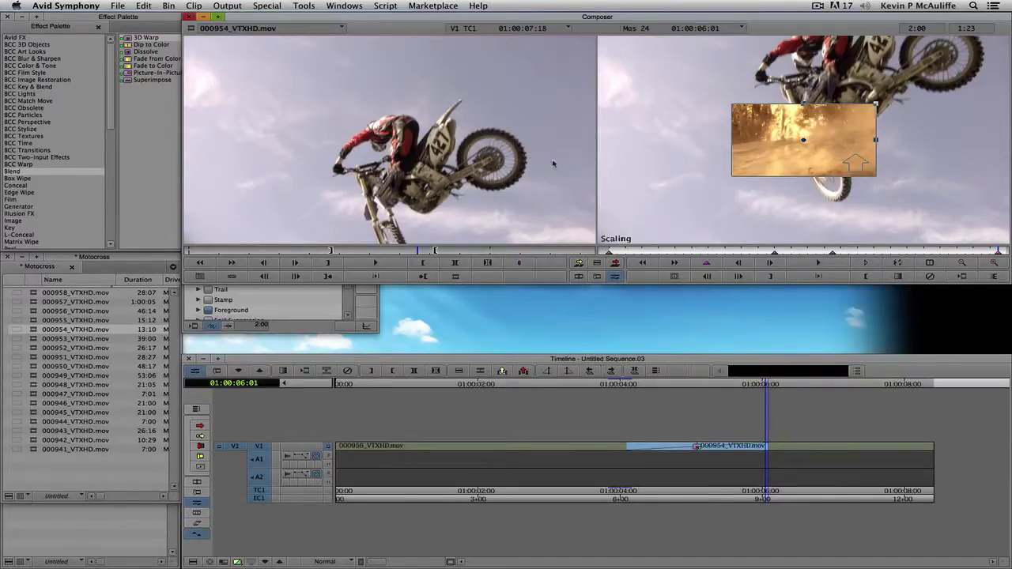
Step: At the last keyframe, try moving the scaled-down clip out of the frame with an X position of -1308
left_click(349, 315)
scroll(353, 251, "up", 1)
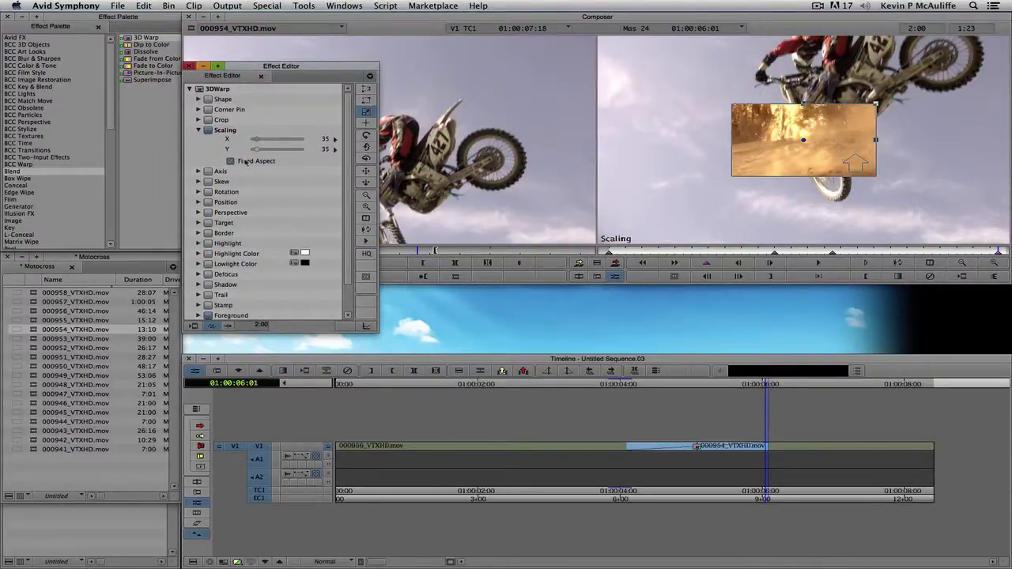
left_click(199, 132)
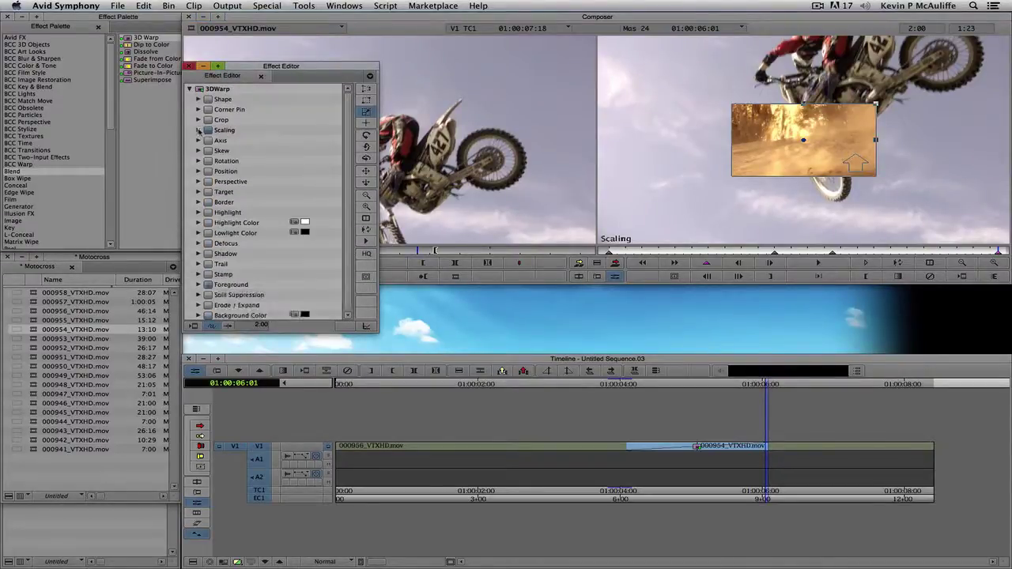
left_click(198, 170)
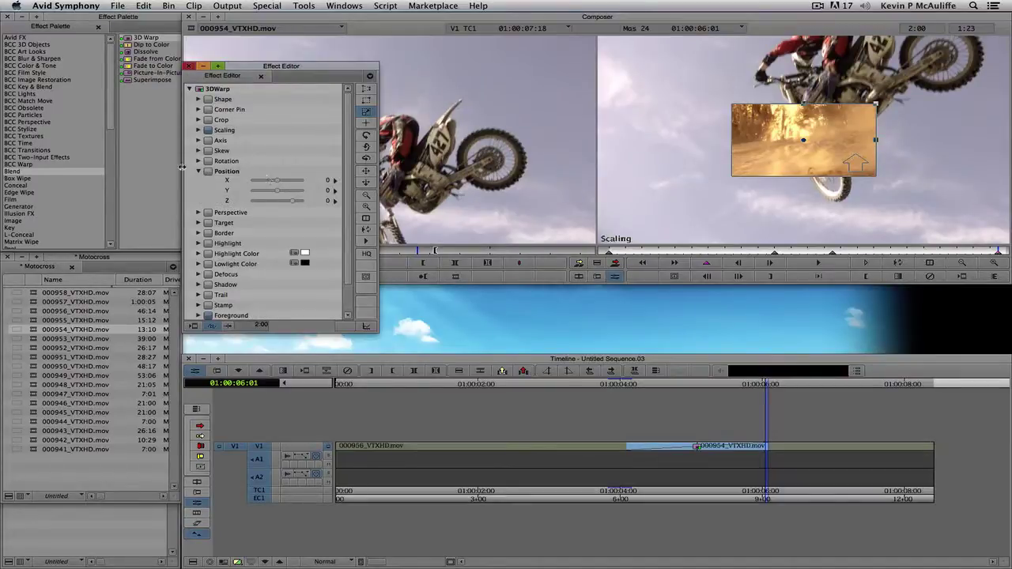
left_click_drag(276, 182, 266, 182)
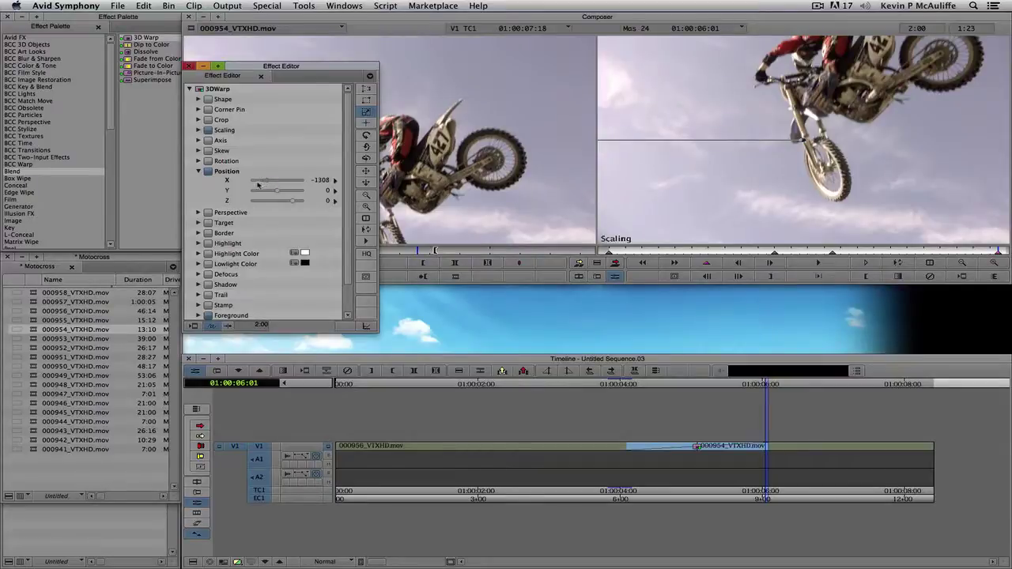
key("super+z")
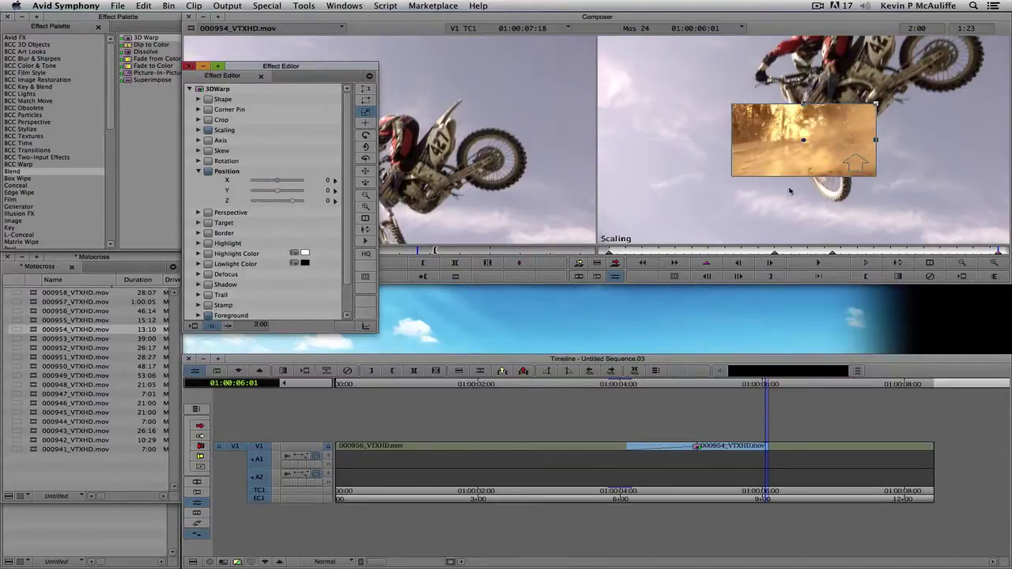
Step: At the last keyframe, move the scaled-down clip off the frame's left side to an X position of about -682
left_click_drag(837, 174, 559, 172)
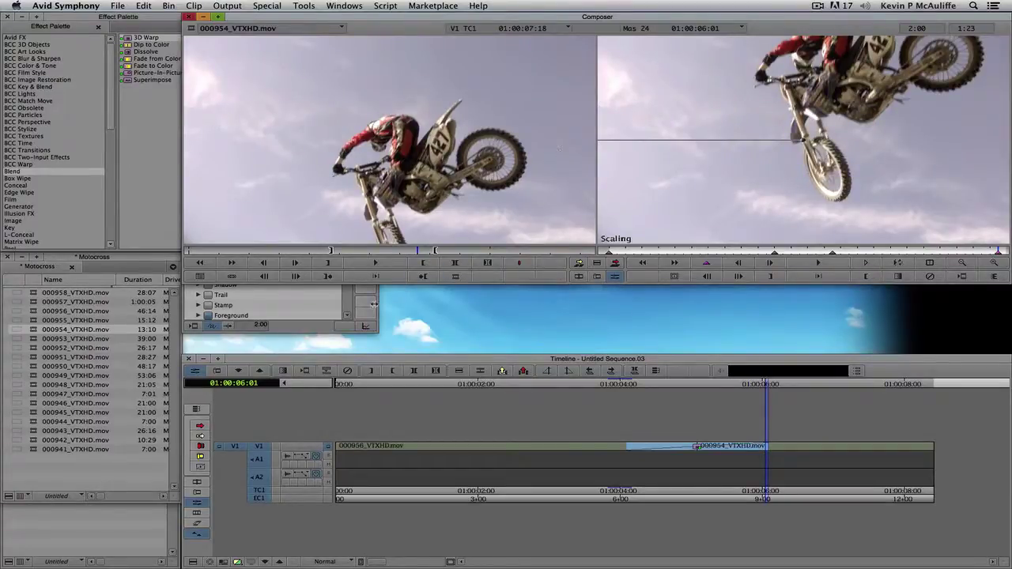
left_click(352, 320)
left_click(363, 195)
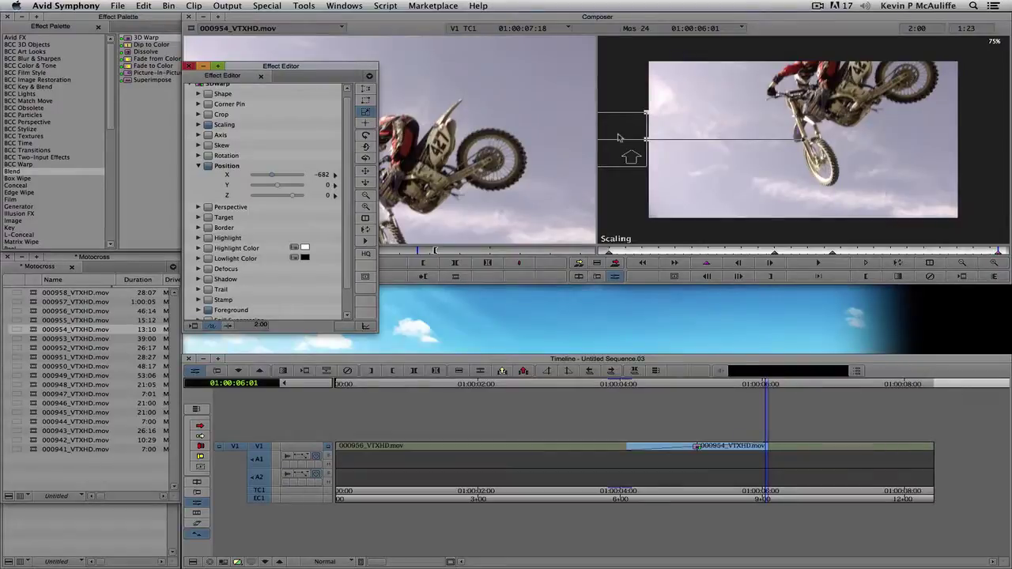
Step: Leave effect mode and play the sequence from before the transition to review the finished move
key("y")
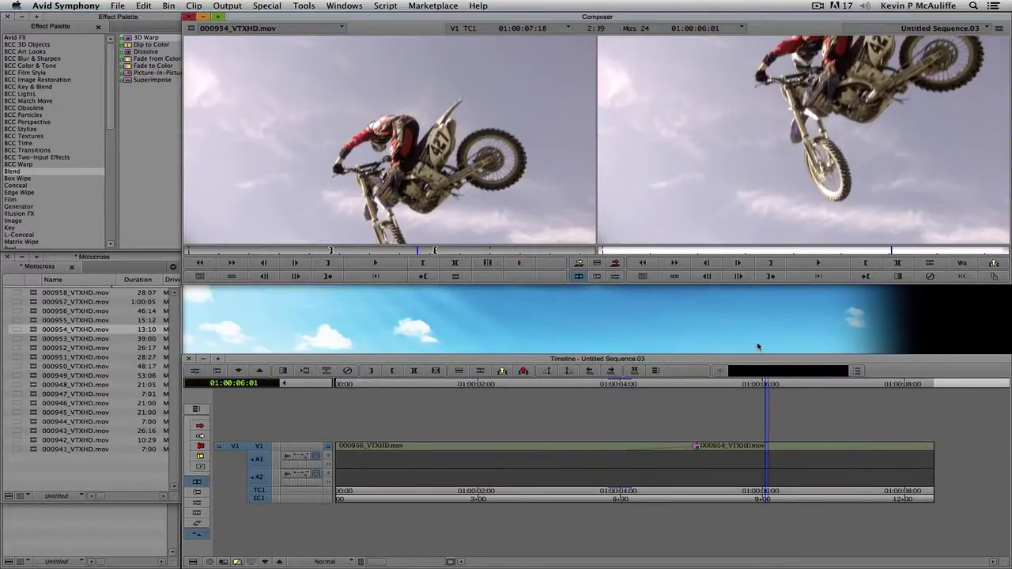
left_click_drag(605, 459, 503, 454)
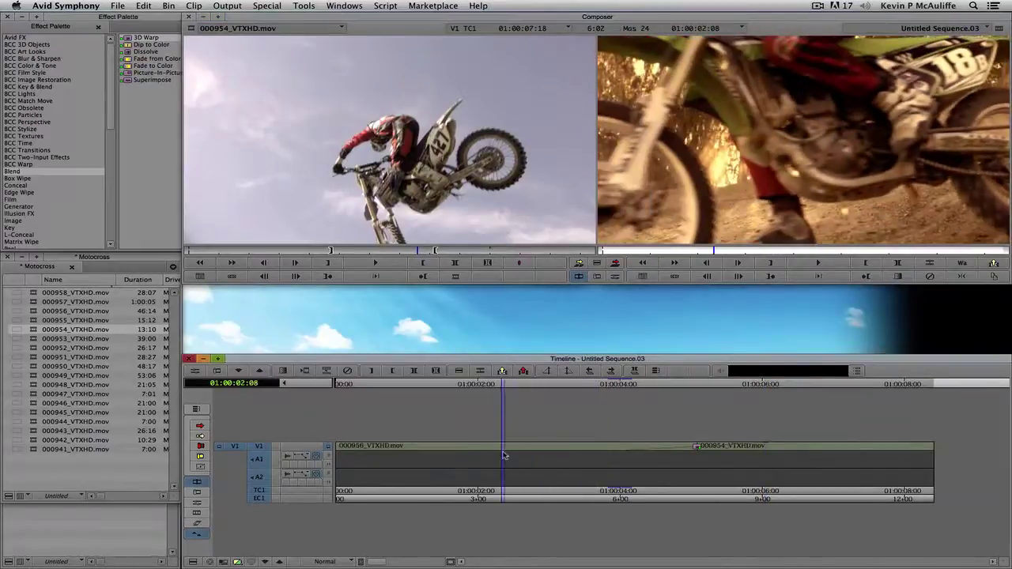
key("space")
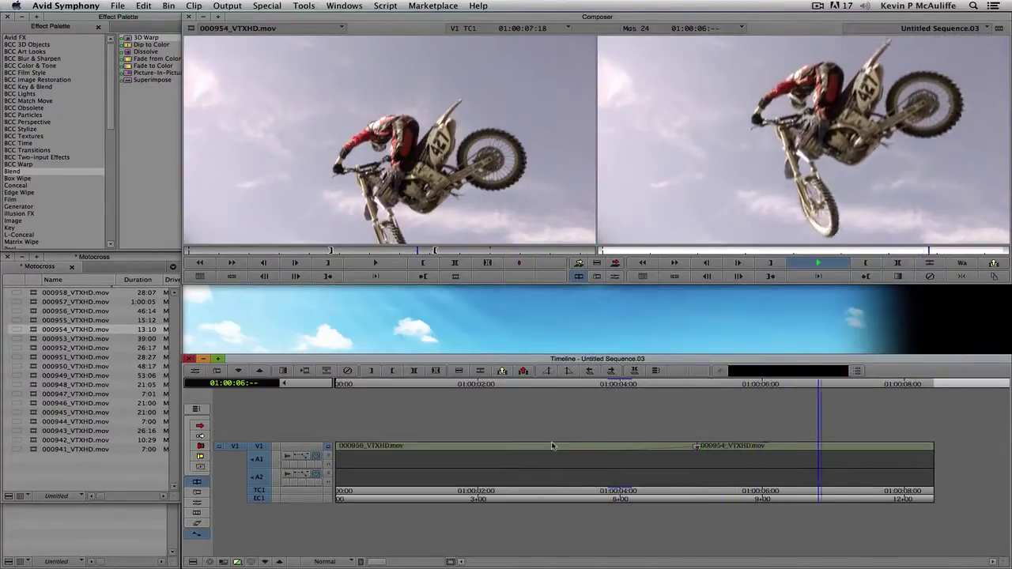
key("space")
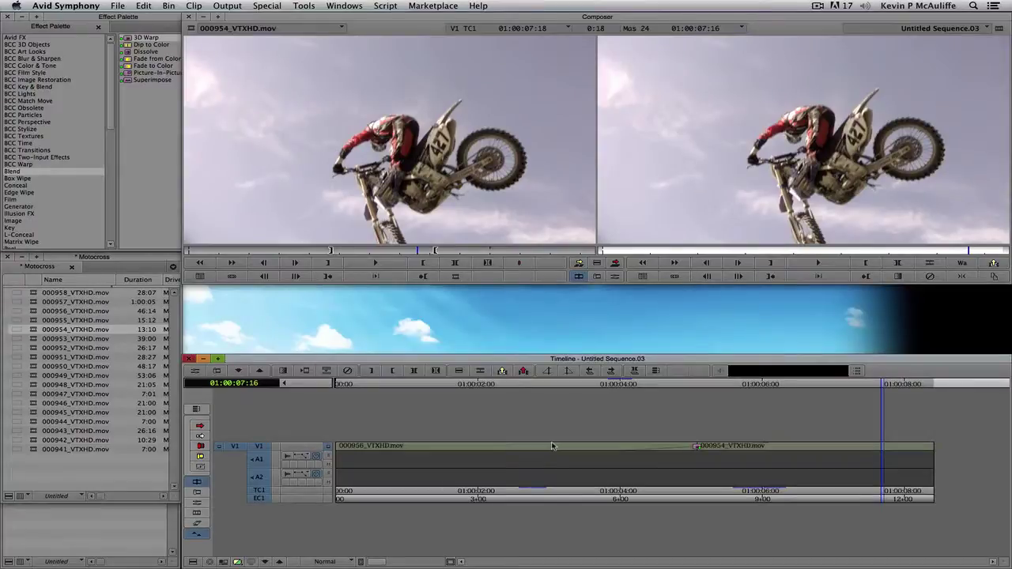
Step: Reopen the 3D Warp transition in the Effect Editor and expand the editor to show the parameters' keyframe graphs
left_click_drag(623, 447, 669, 449)
key("shift+e")
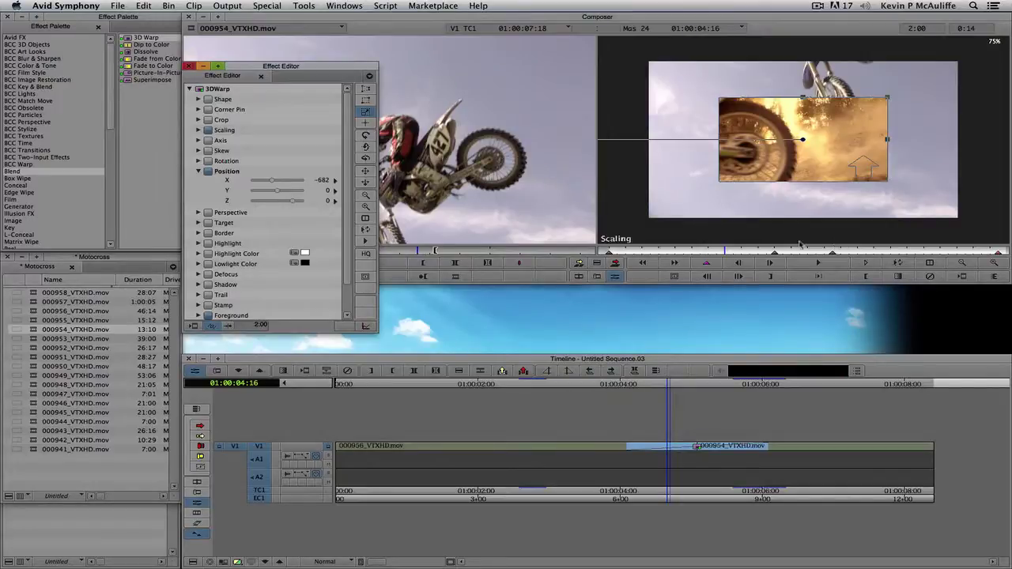
left_click(198, 171)
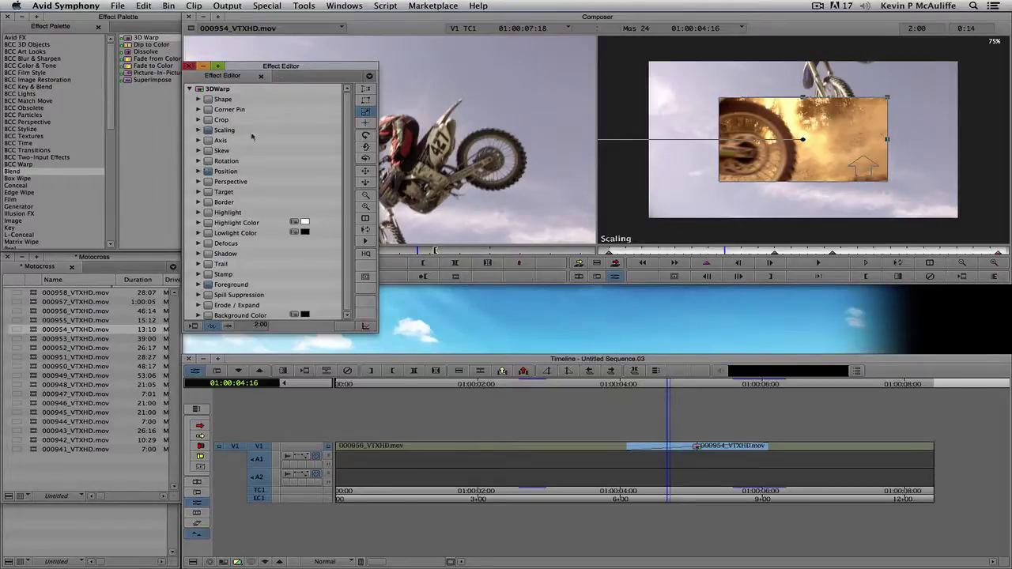
left_click_drag(297, 68, 245, 41)
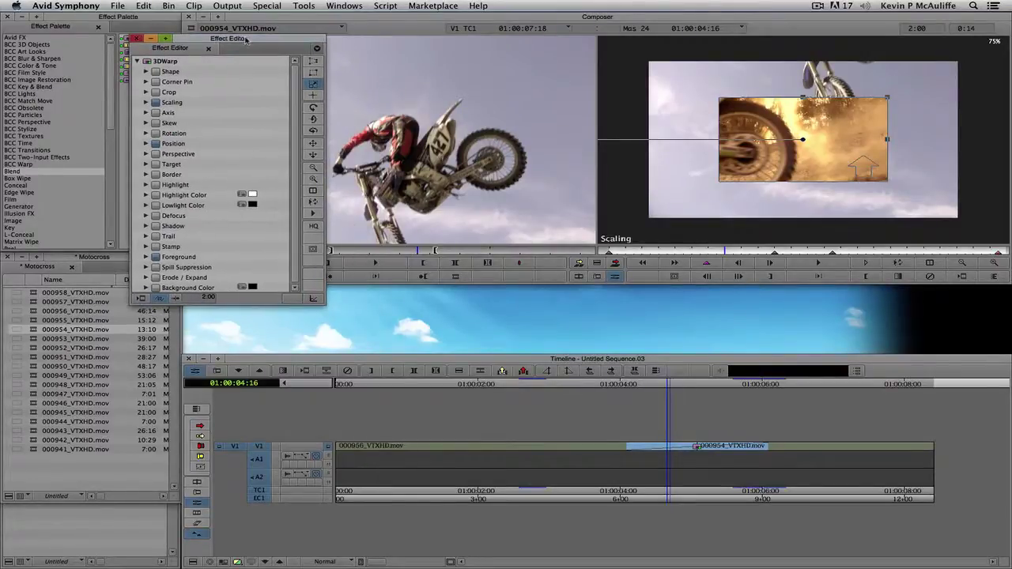
left_click(314, 300)
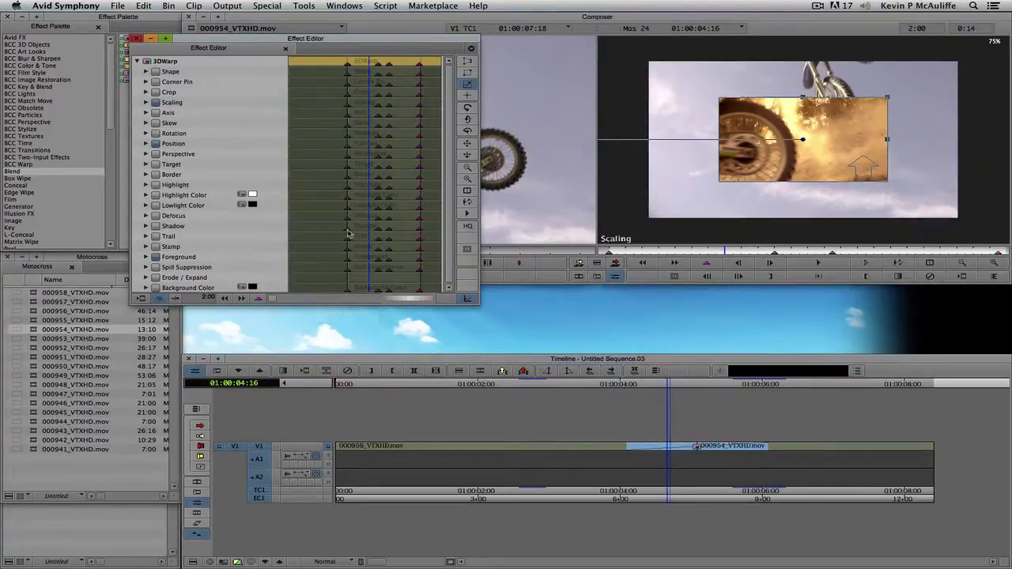
Step: Enable the 3D Warp's Shadow and delete its keyframes at the transition's first frame and 20 frames in
key("a")
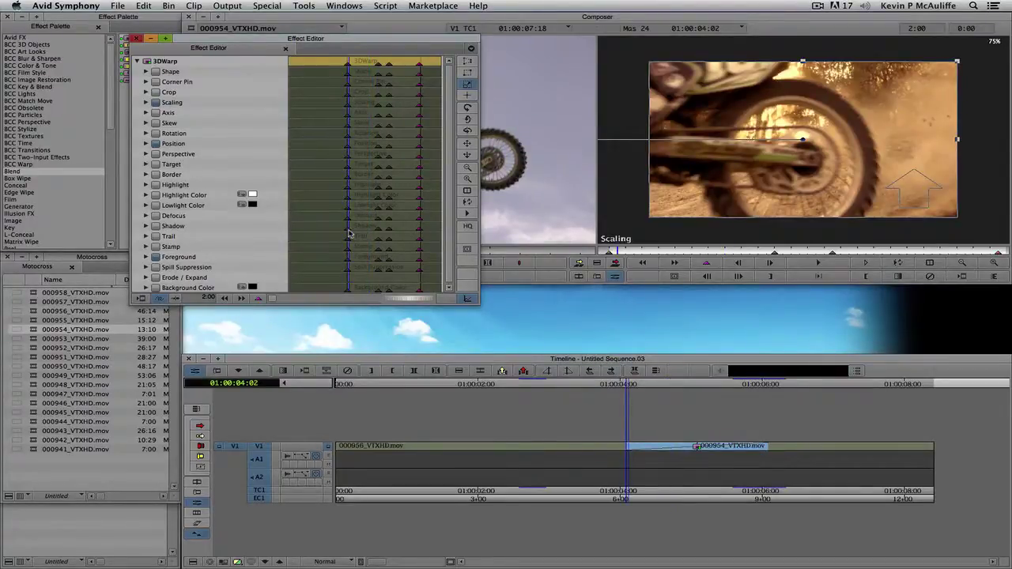
key("Right")
key("Left")
left_click_drag(271, 299, 307, 299)
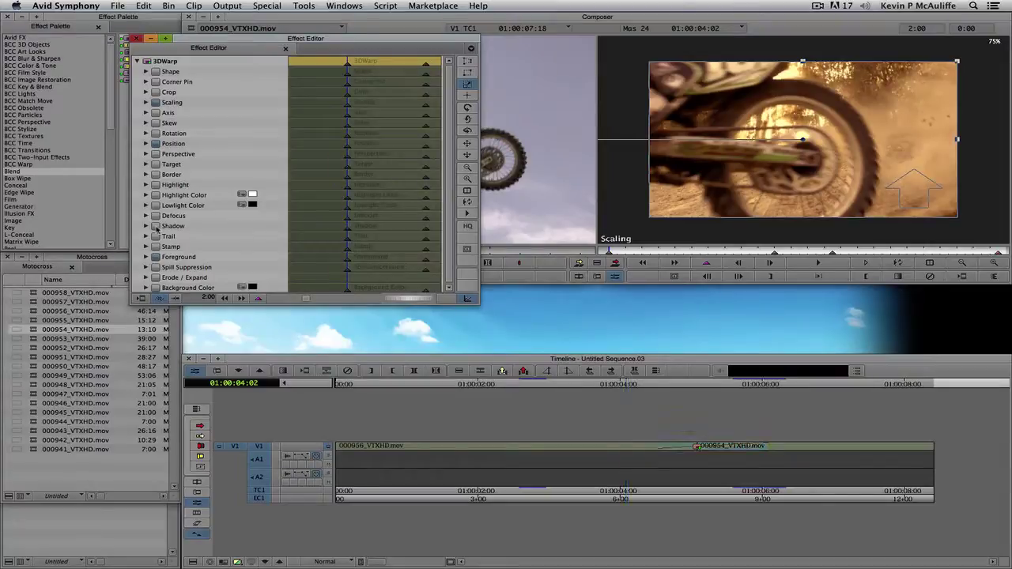
left_click(347, 233)
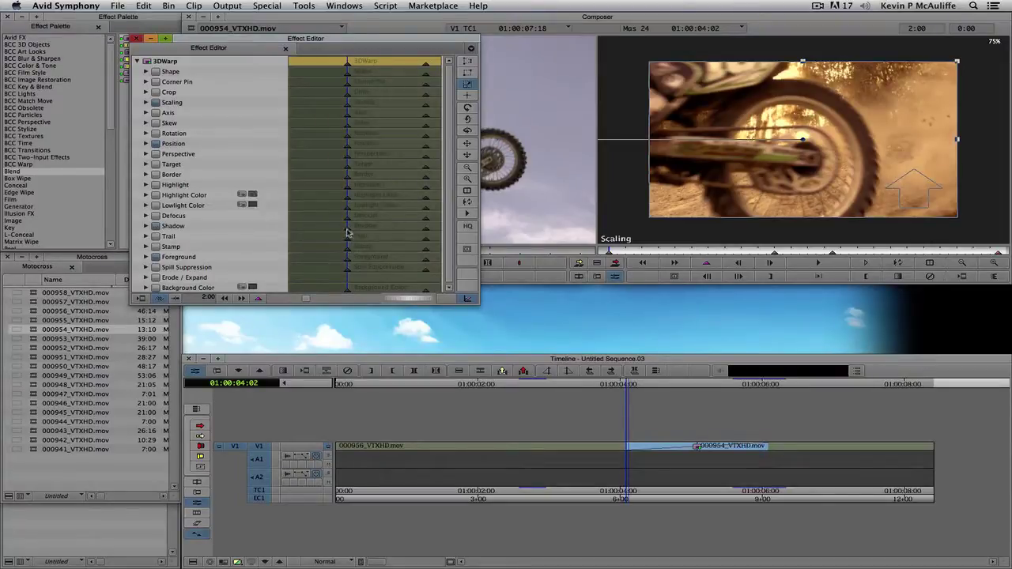
left_click(425, 232)
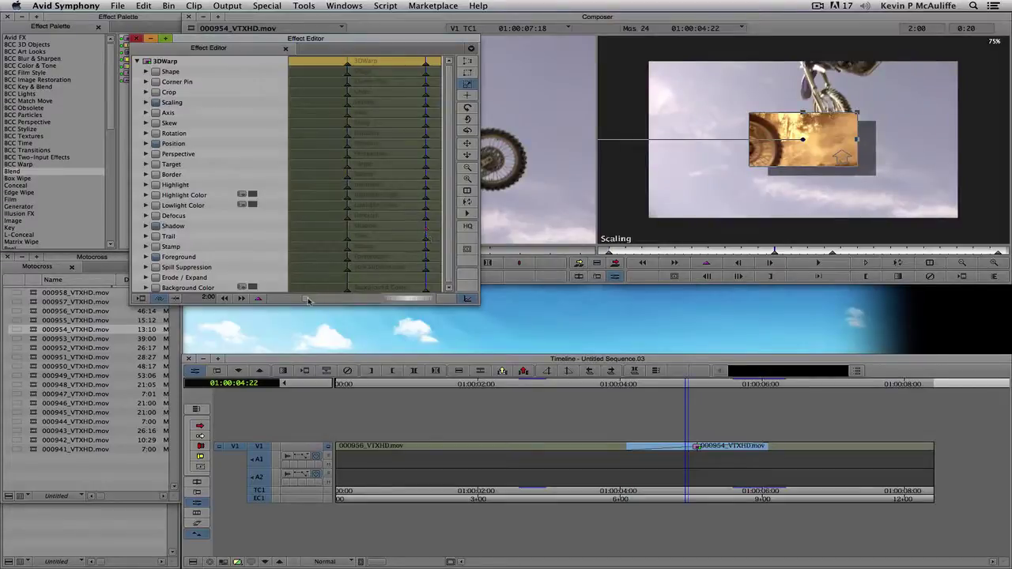
Step: Delete the Shadow's two remaining keyframes, 20 frames before the transition's end and on its last frame
left_click_drag(397, 299, 416, 300)
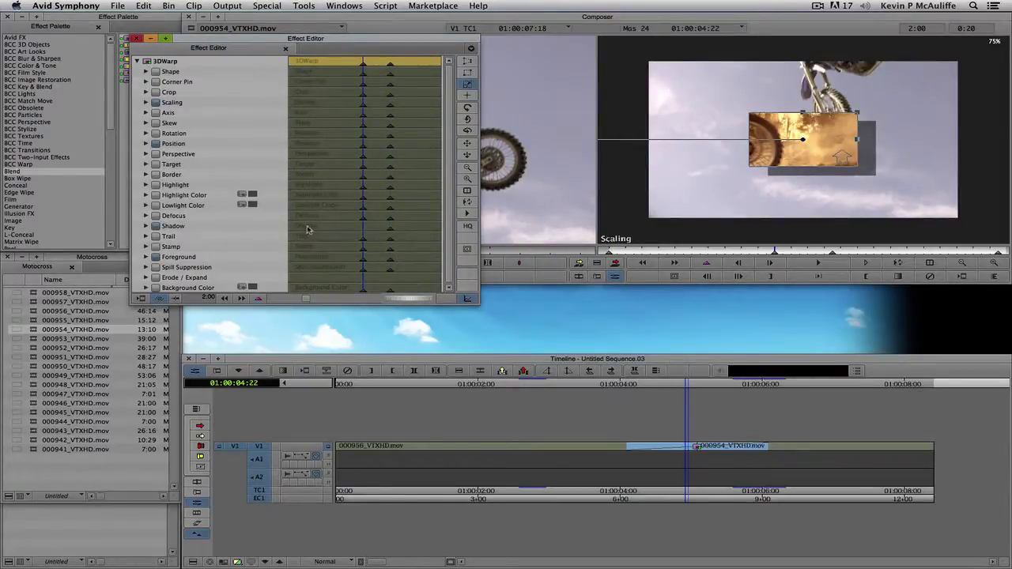
left_click(389, 232)
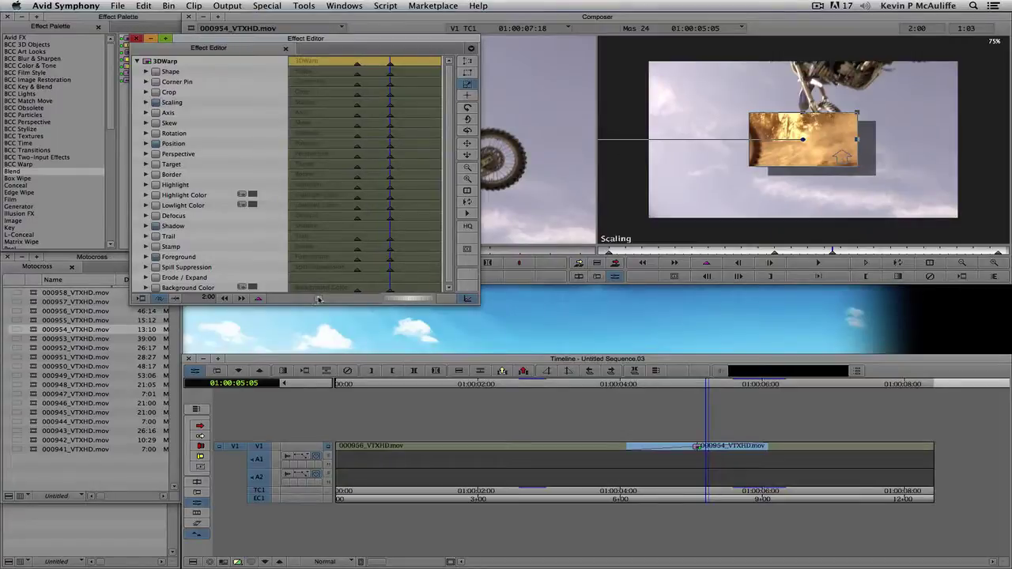
left_click_drag(399, 298, 414, 301)
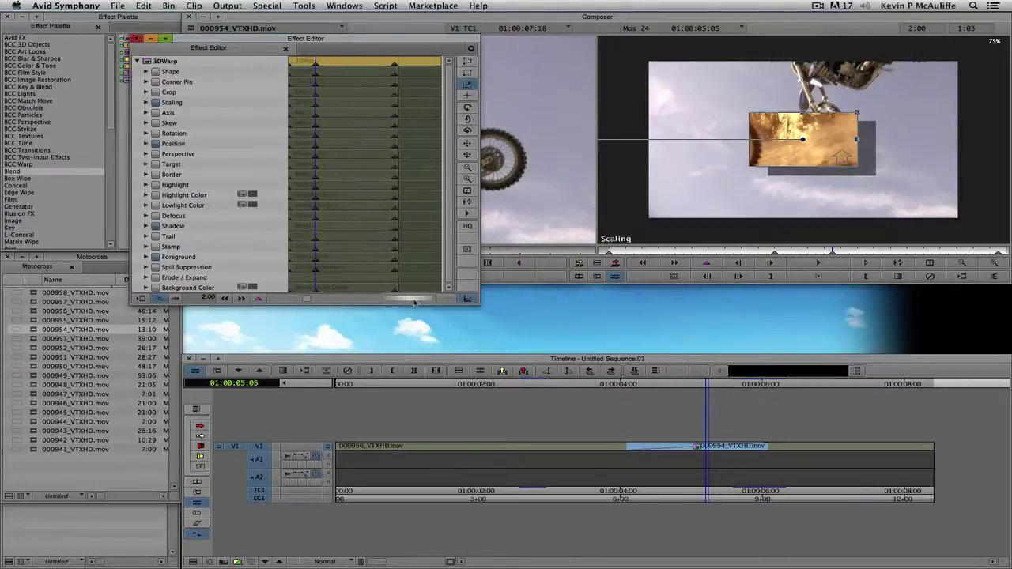
left_click(394, 232)
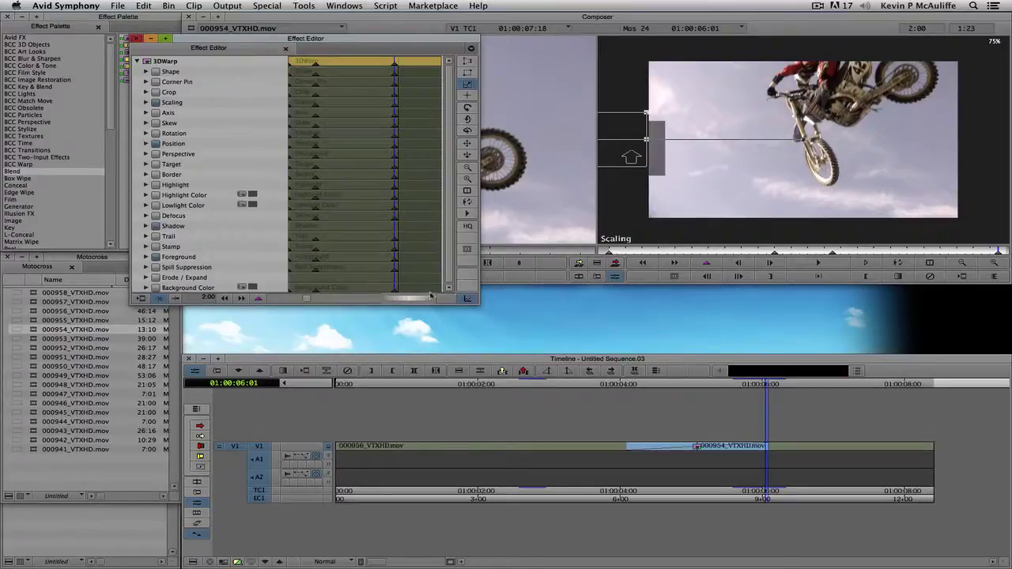
Step: At 01:00:05:00, expand the 3D Warp's Shadow parameters and set the opacity to 90 and X to 2
left_click_drag(418, 301, 399, 301)
left_click(411, 229)
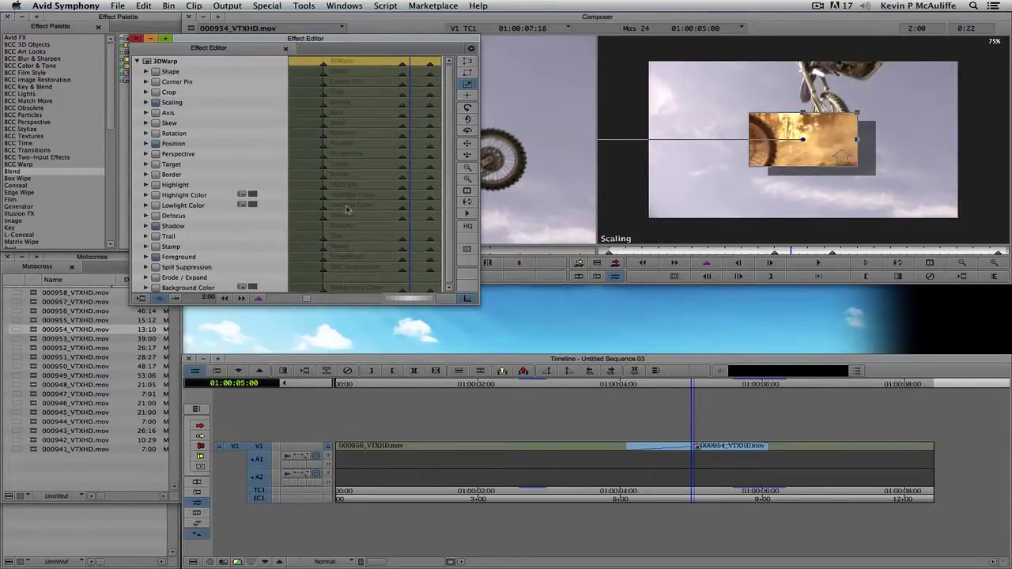
left_click(147, 226)
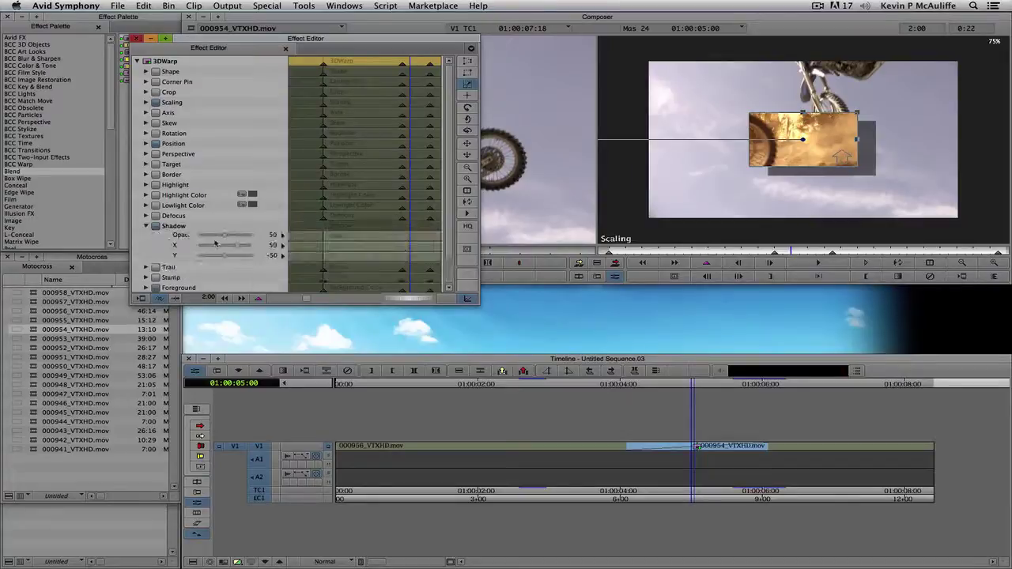
left_click_drag(238, 237, 249, 236)
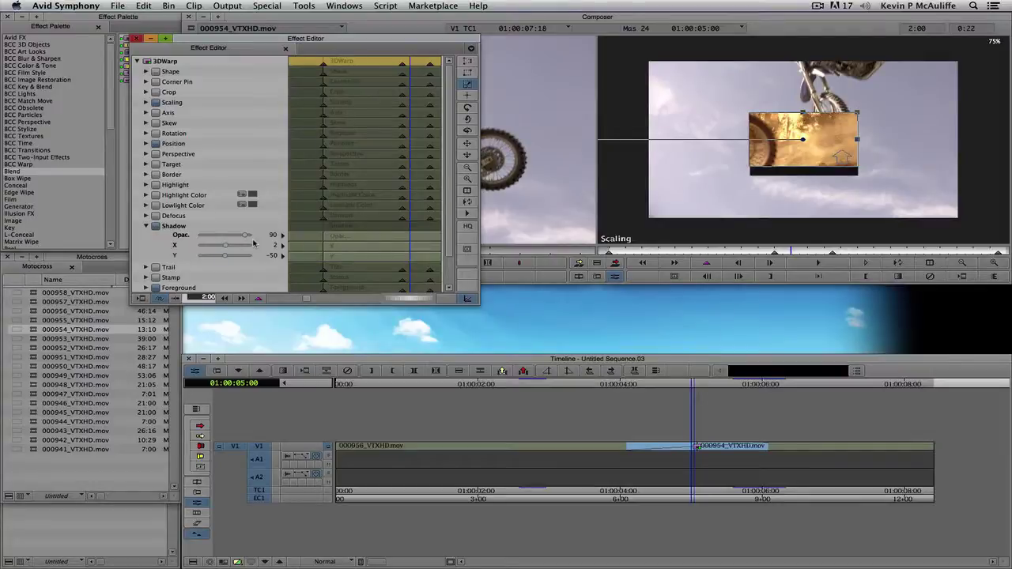
type("0")
key("Return")
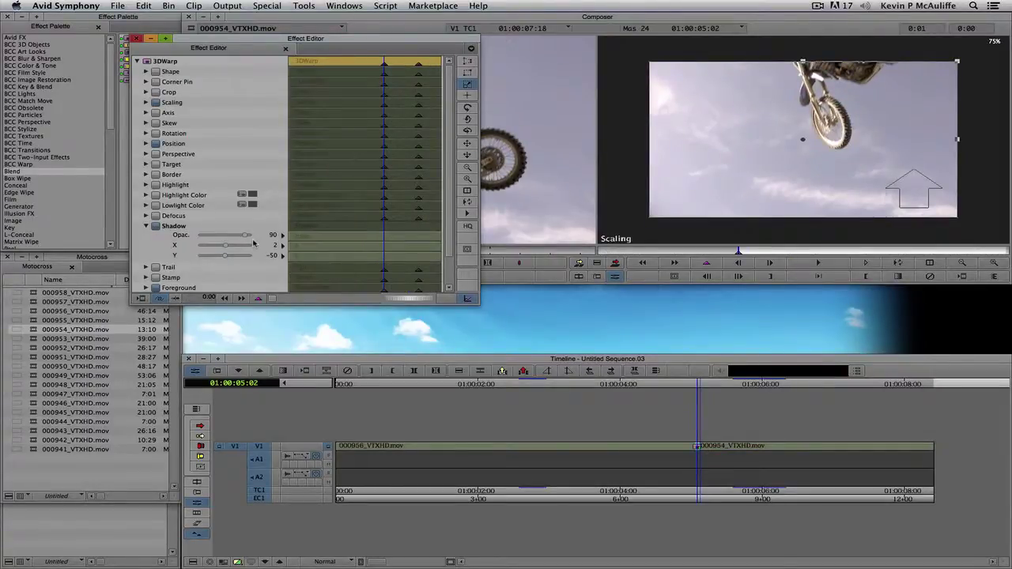
key("super+z")
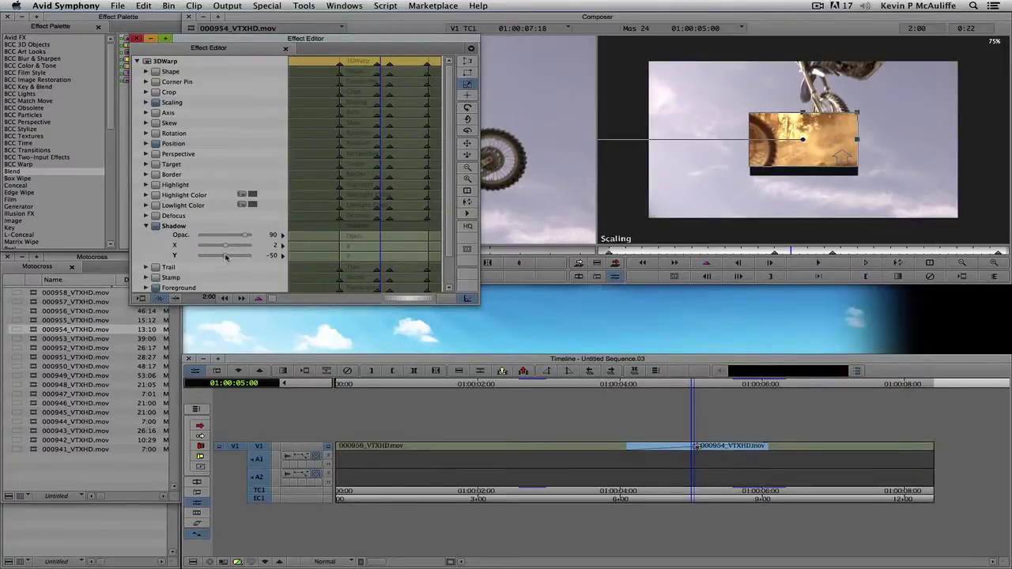
Step: Fine-tune the shadow offset to X 5 and Y -10, checking the full-frame picture outside effect mode between adjustments
left_click(225, 256)
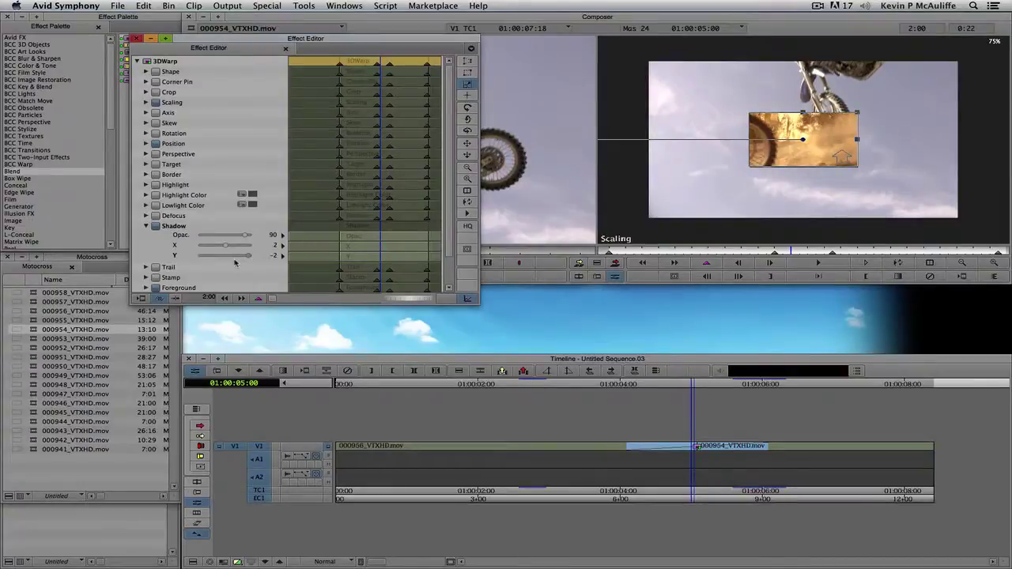
key("super+w")
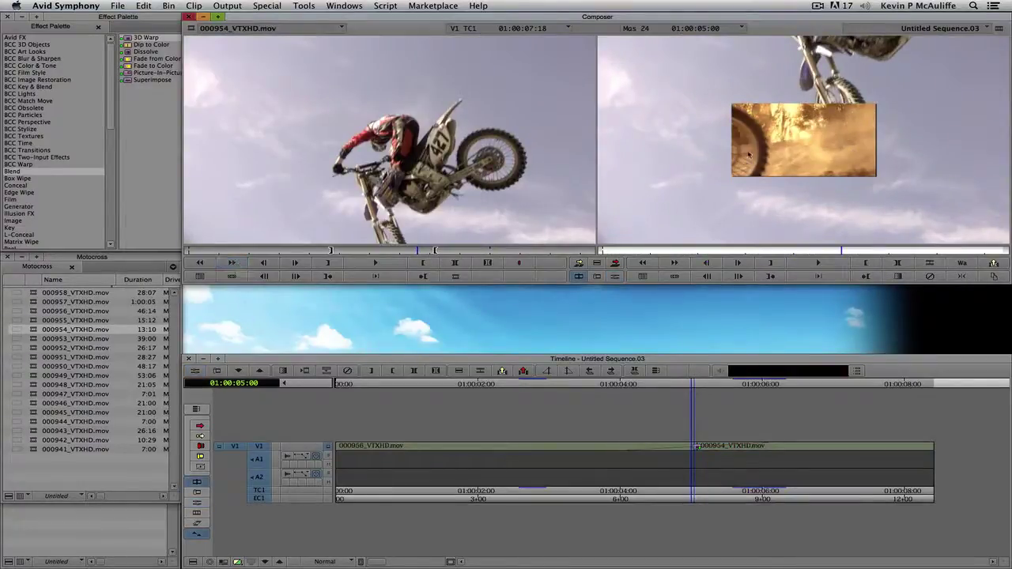
key("apostrophe")
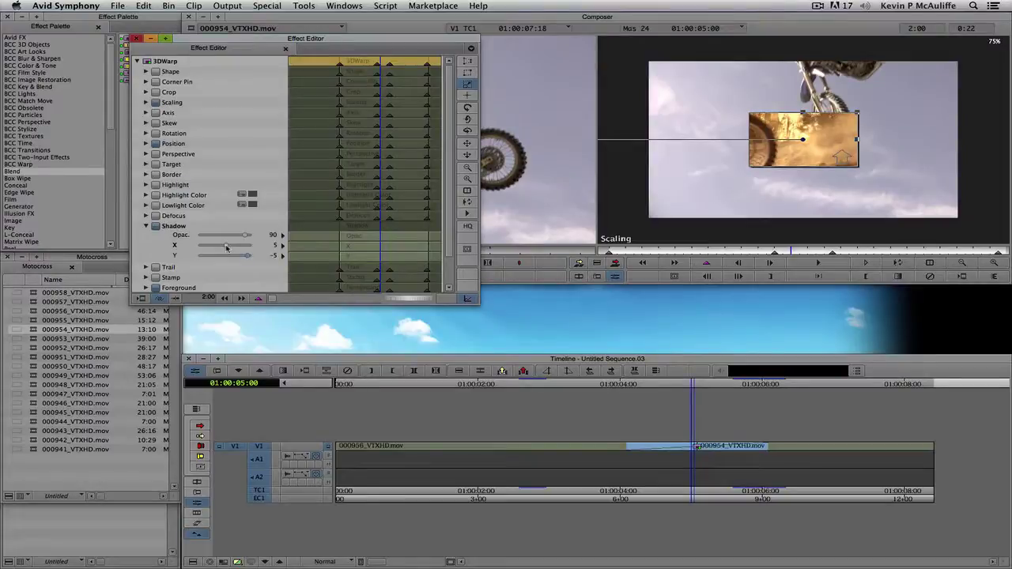
key("y")
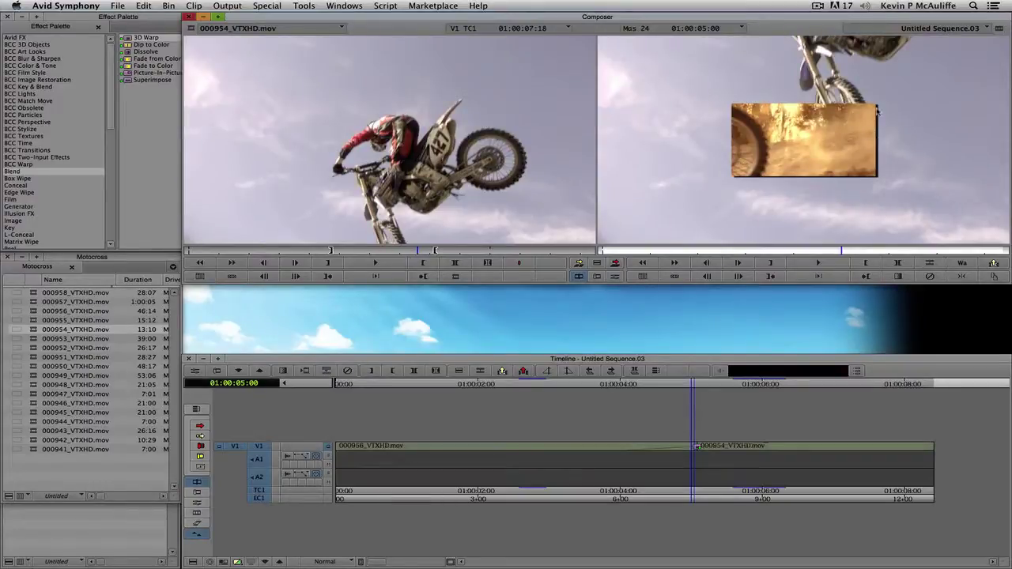
key("'")
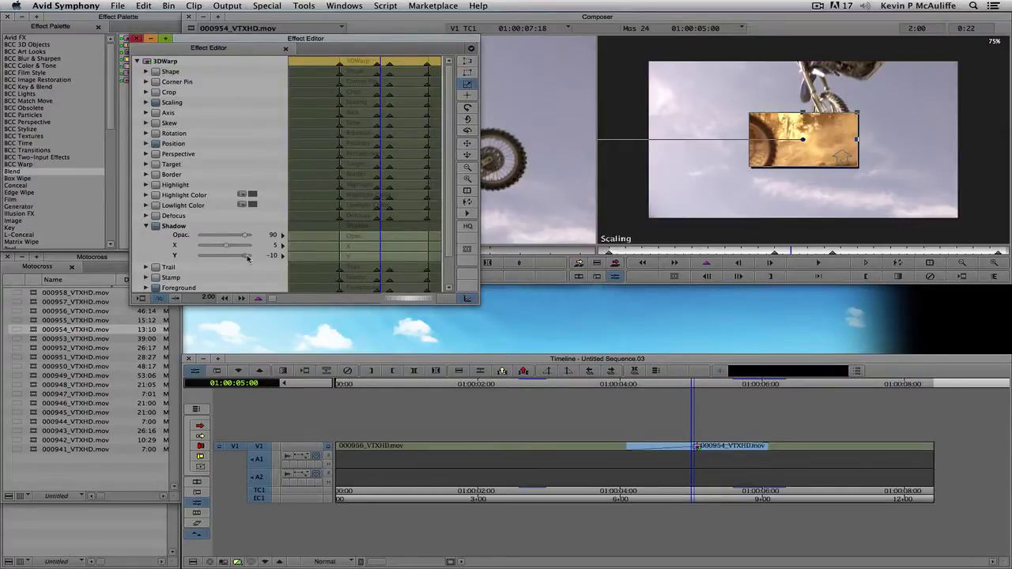
key("ctrl+e")
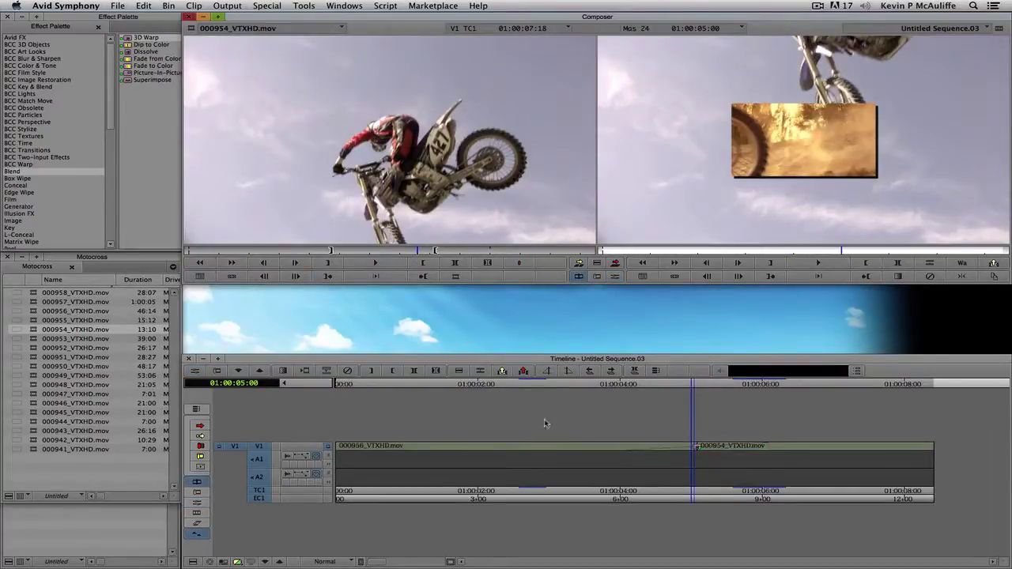
Step: Briefly recheck the shadow settings at 01:00:04:22 and play the sequence from before the transition to review the shadowed move
mouse_move(678, 457)
left_mouse_down()
mouse_move(585, 454)
mouse_move(688, 460)
left_mouse_up()
key("ctrl+e")
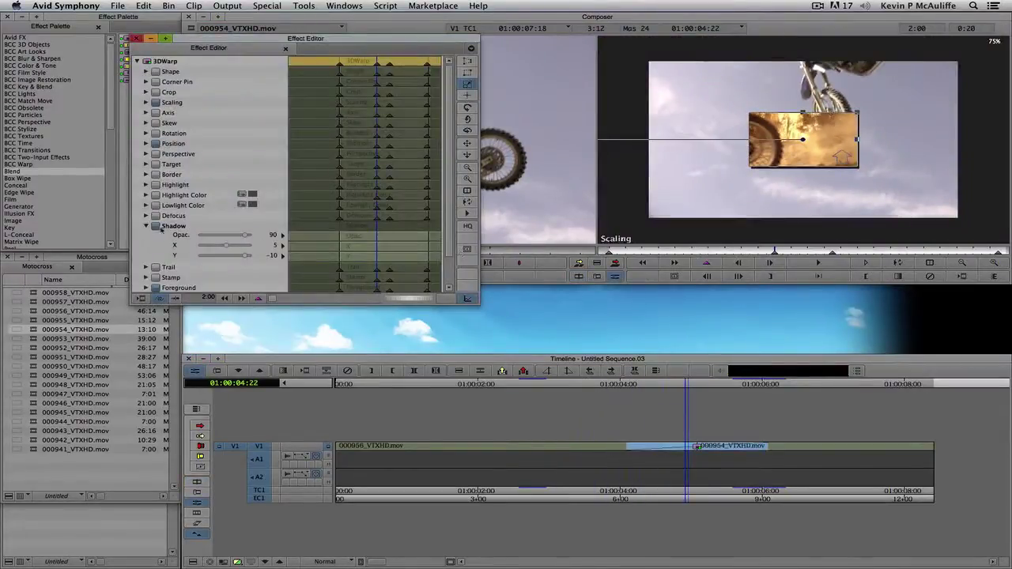
left_click_drag(658, 434, 563, 423)
key("space")
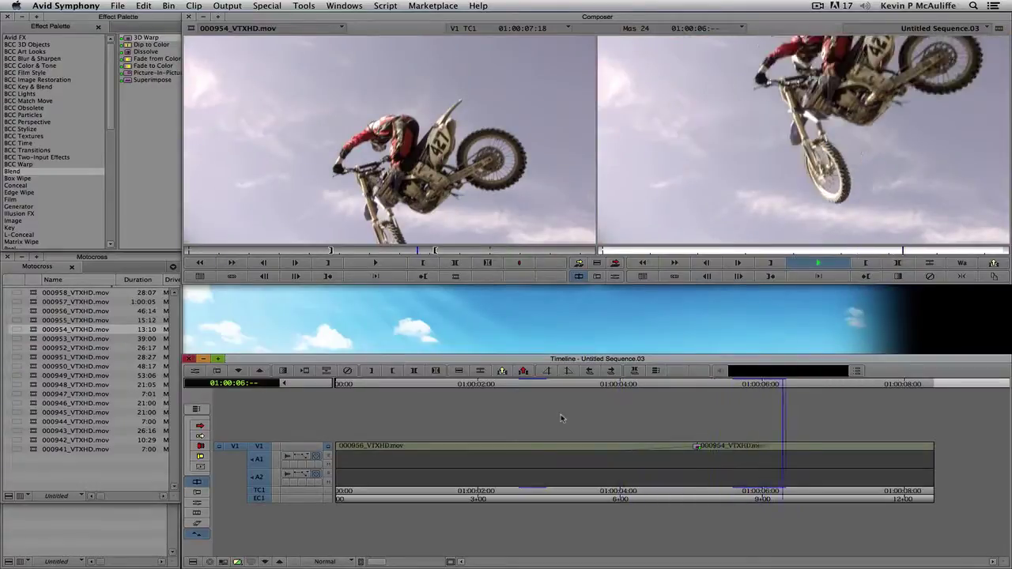
key("space")
Step: Render the 3D Warp transition between the two motocross clips to Mac Drive
mouse_move(667, 443)
left_mouse_down()
mouse_move(636, 451)
mouse_move(768, 447)
mouse_move(628, 448)
mouse_move(697, 450)
mouse_move(680, 450)
left_mouse_up()
key("super+r")
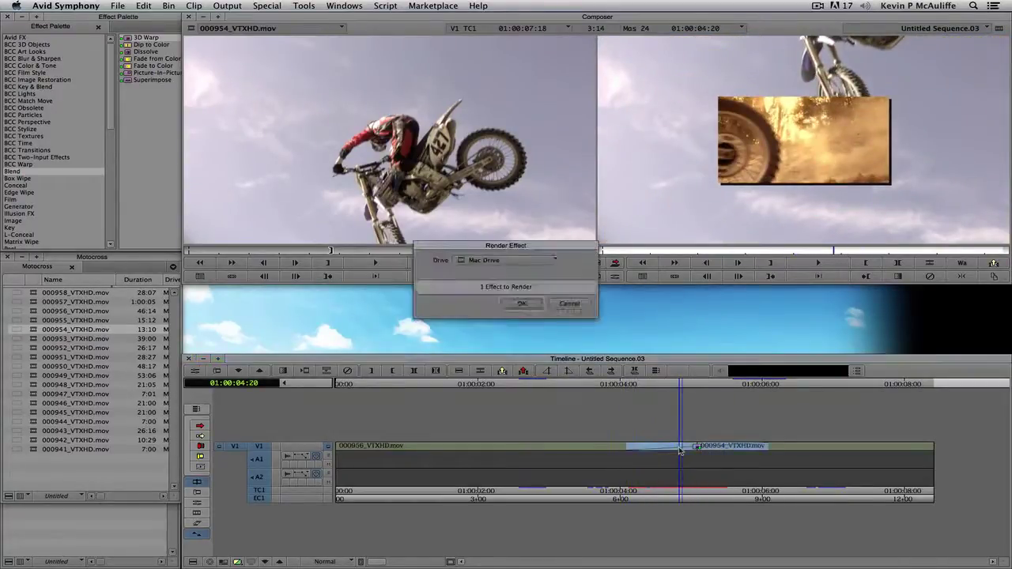
left_click(521, 303)
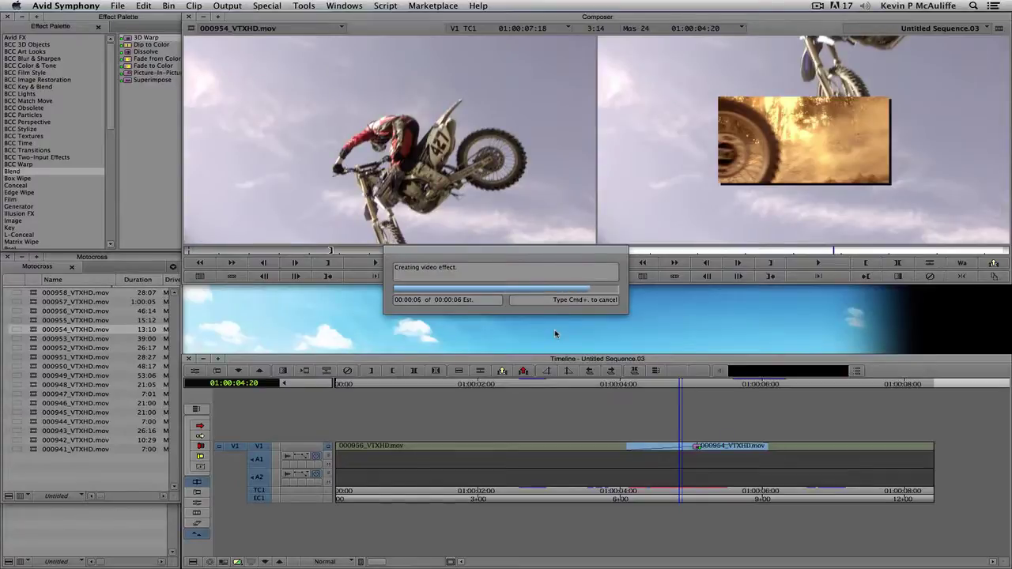
Step: Play the rendered transition from before its start and return the playhead to 01:00:04:21
left_click_drag(607, 446, 536, 447)
key("space")
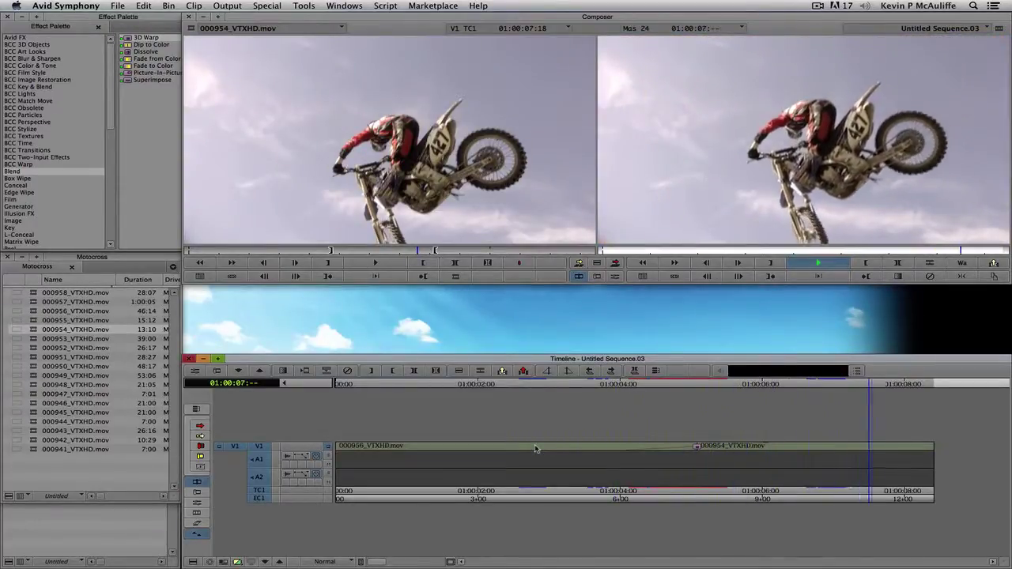
left_click_drag(642, 457, 684, 454)
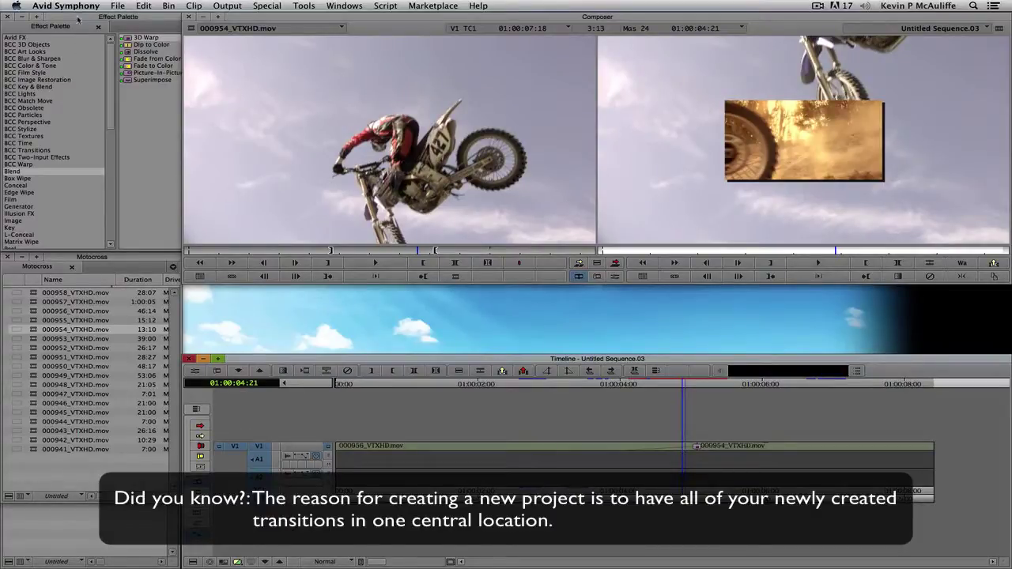
Step: Close the Effect Palette and the current project, and create and open a new project named Transitions
left_click(7, 16)
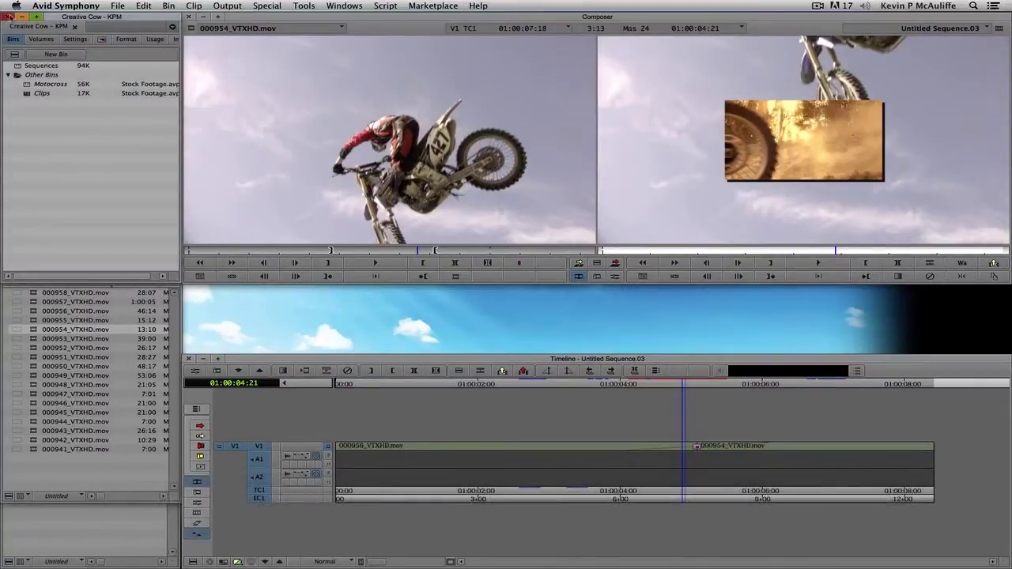
left_click(7, 16)
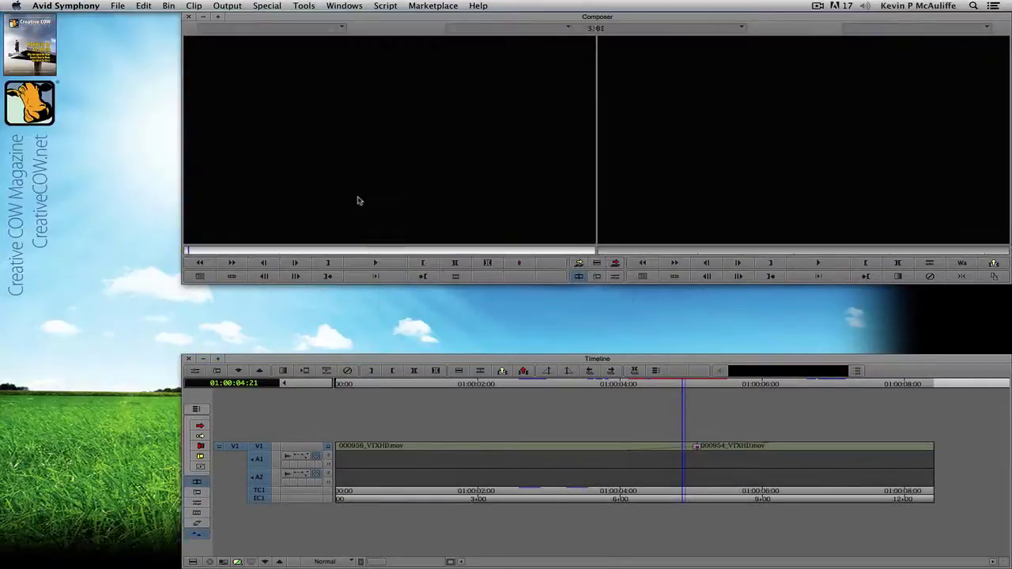
left_click(555, 322)
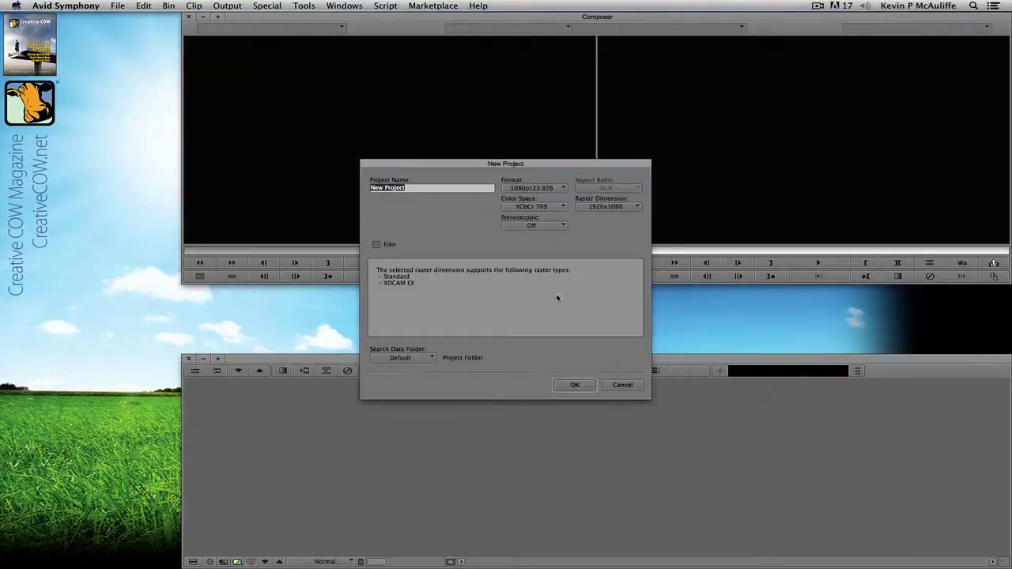
type("Transitions")
left_click(564, 387)
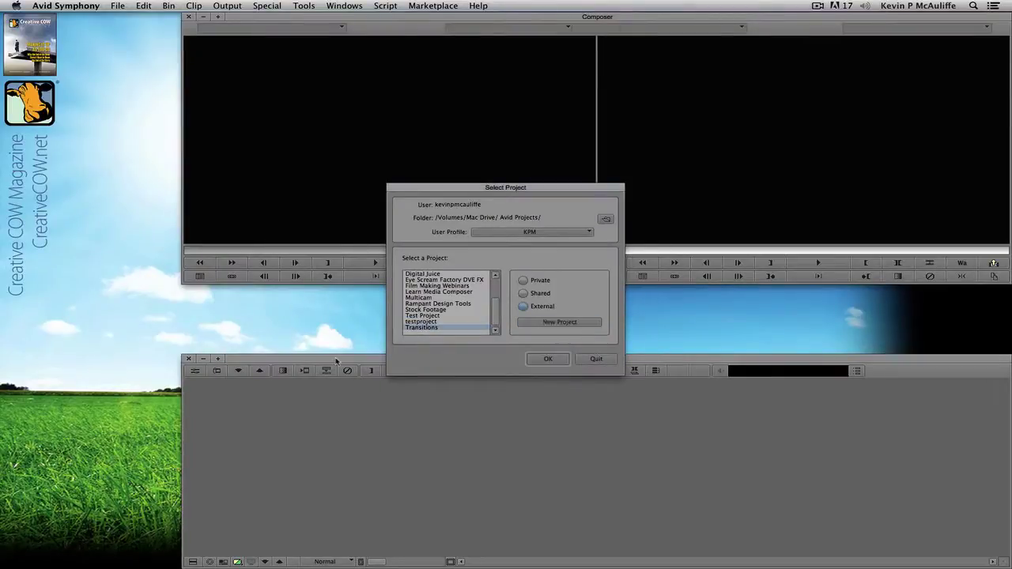
left_click(548, 360)
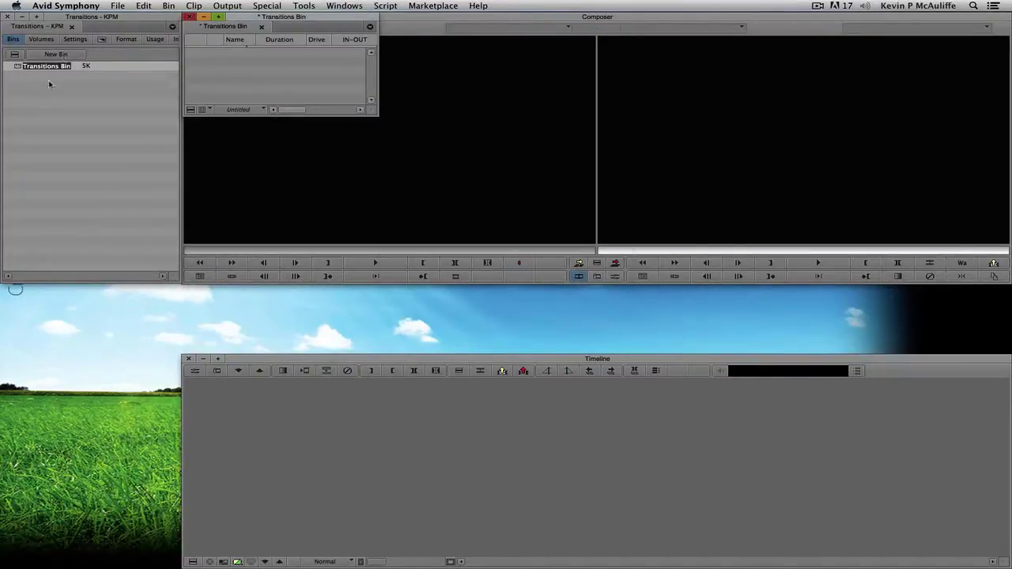
Step: Rename the Transitions project's default bin as Wipes
left_click(48, 80)
left_click(53, 68)
type("Wip")
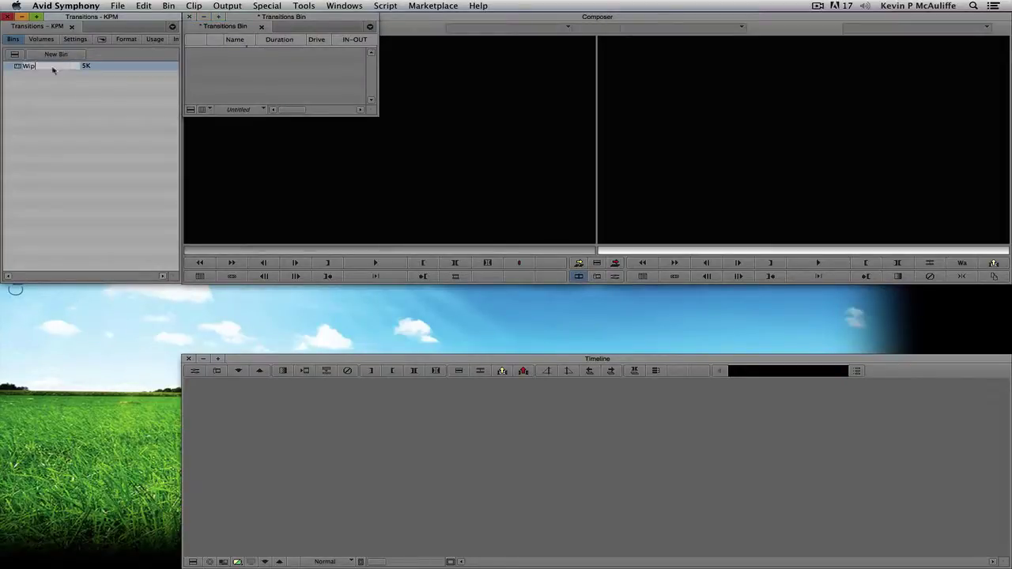
type("es")
key("Return")
Step: Close the Transitions project and reopen the Creative Cow project
left_click(8, 16)
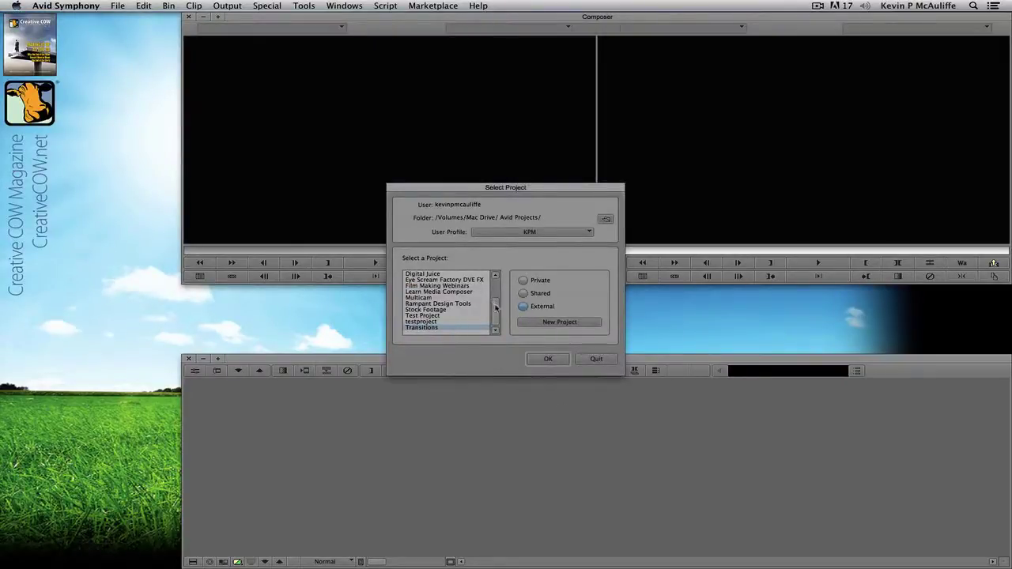
left_click_drag(495, 308, 495, 281)
left_click(438, 310)
left_click(535, 361)
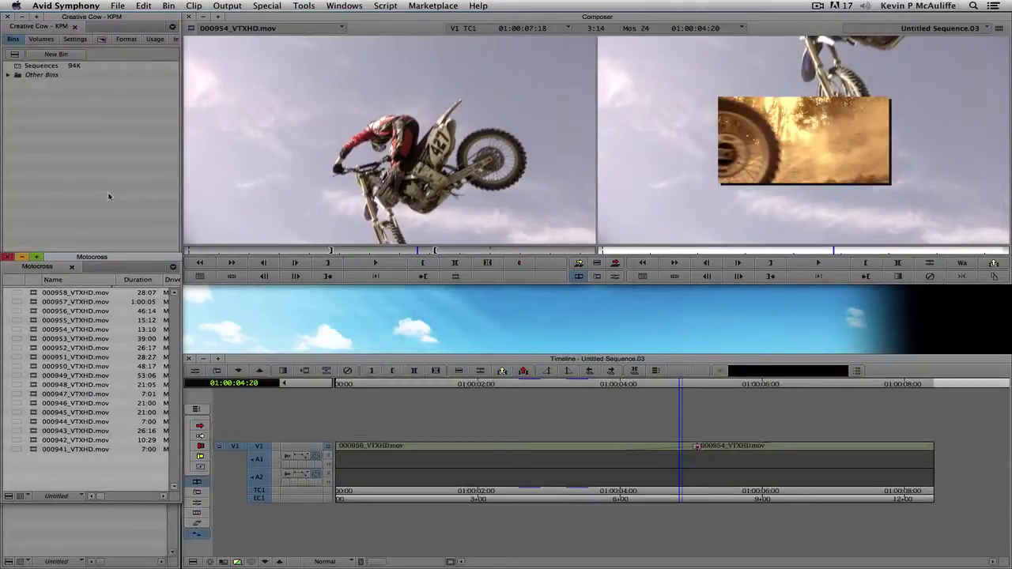
Step: Open the Wipes.avb bin from the Transitions folder in Avid Projects
key("super+o")
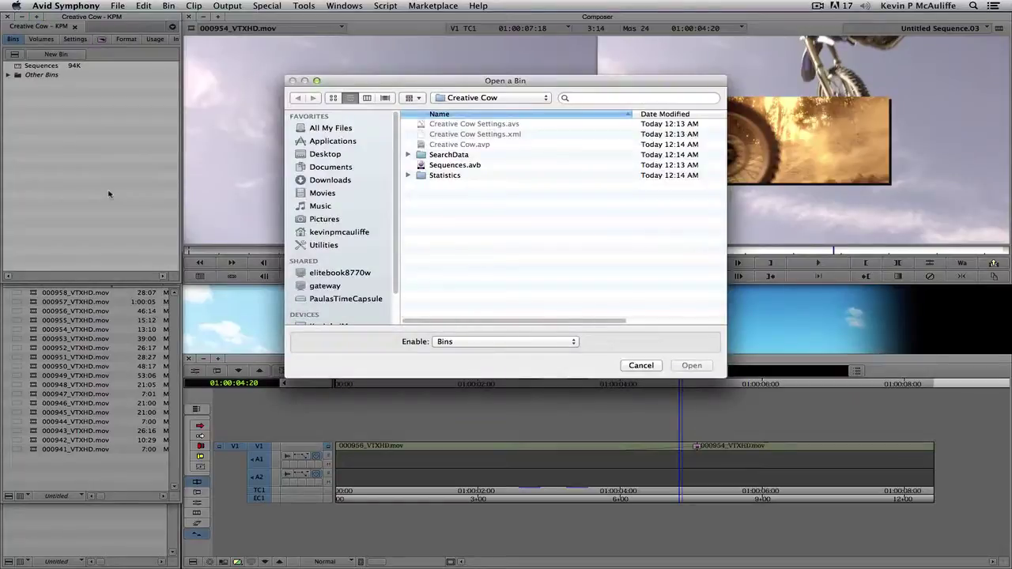
left_click(508, 100)
left_click(474, 109)
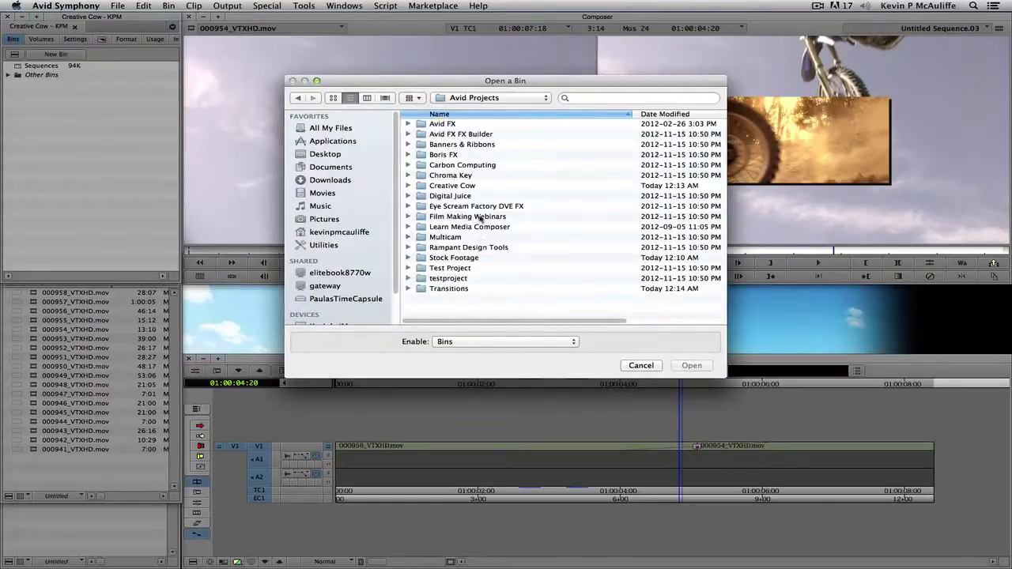
left_click(464, 289)
double_click(464, 290)
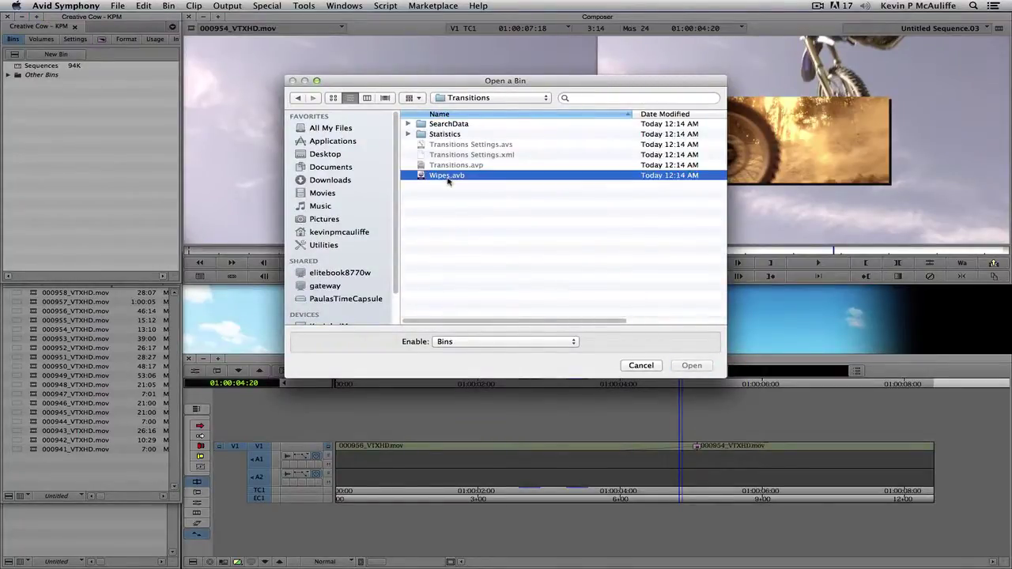
double_click(446, 176)
Step: Open the 3D Warp transition in the Effect Editor and save it as an effect template in the Wipes bin
left_click(681, 444)
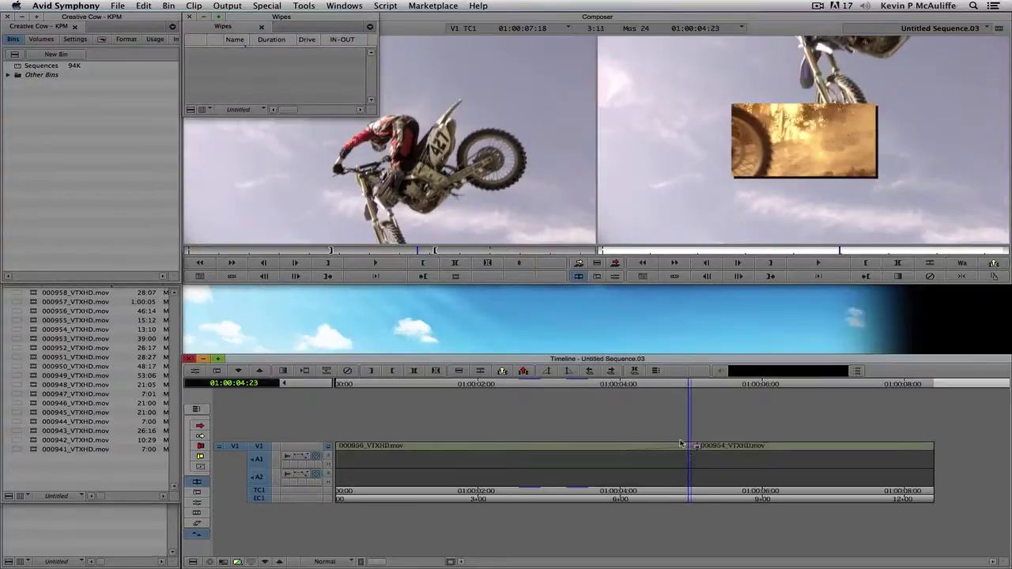
key("'")
left_click_drag(377, 39, 669, 202)
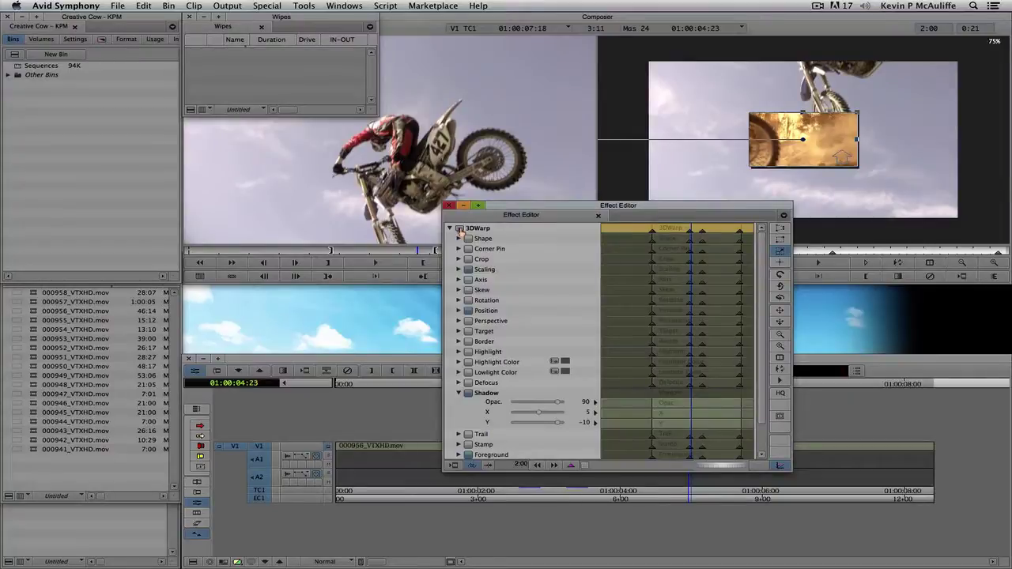
left_click_drag(461, 230, 260, 76)
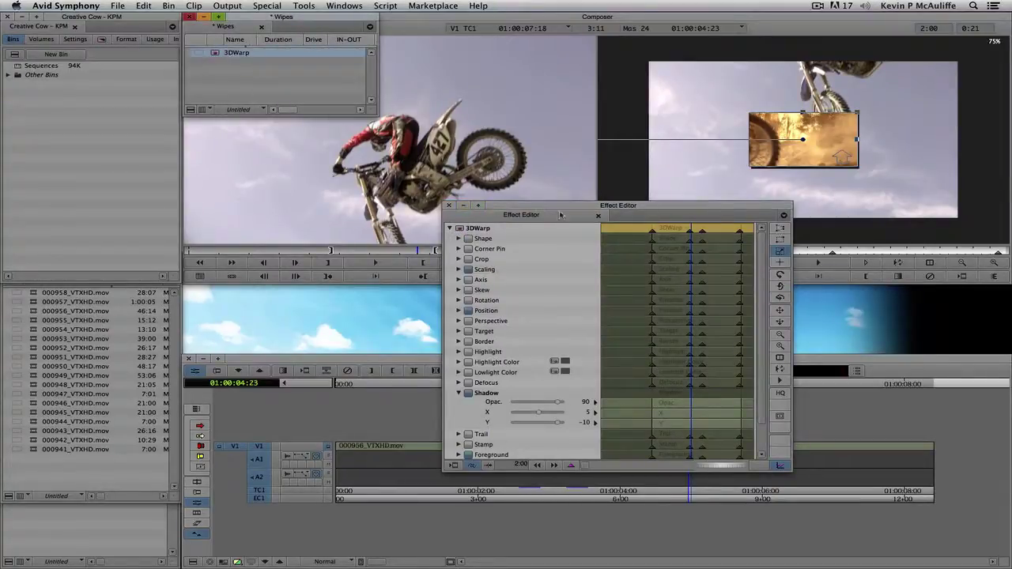
Step: Close the Effect Editor and rename the saved 3DWarp template as "Wipe Scale Down to Left"
left_click(449, 205)
left_click(249, 53)
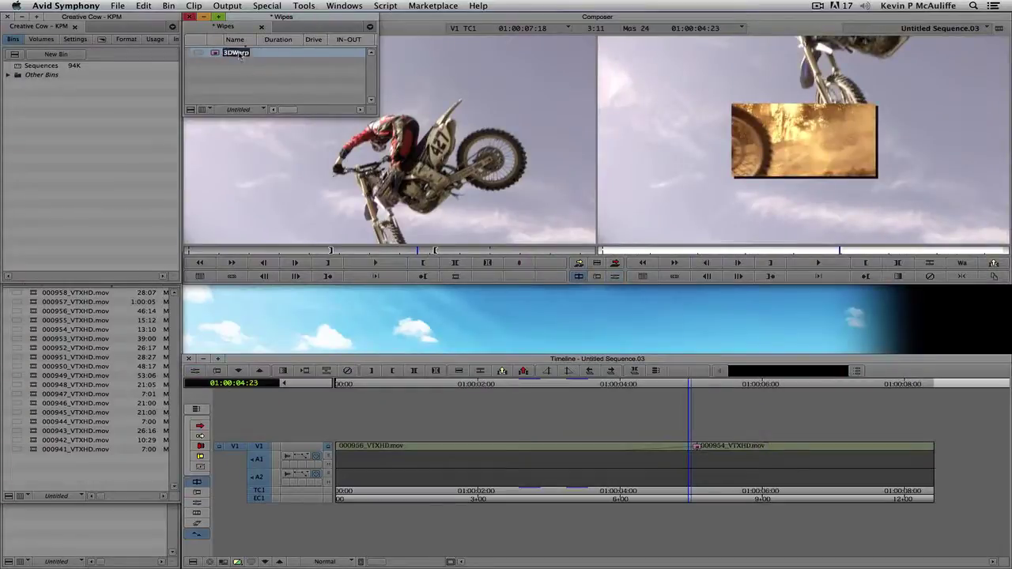
type("Wipe Scale Down to Left")
key("Return")
left_click(258, 73)
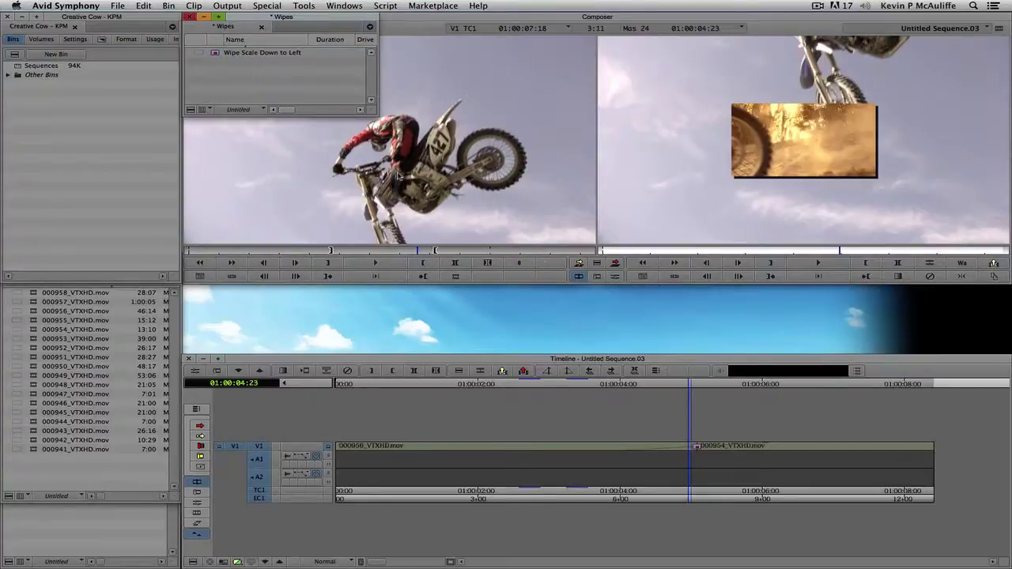
Step: Clear the current sequence from the record monitor
left_click_drag(709, 453, 683, 459)
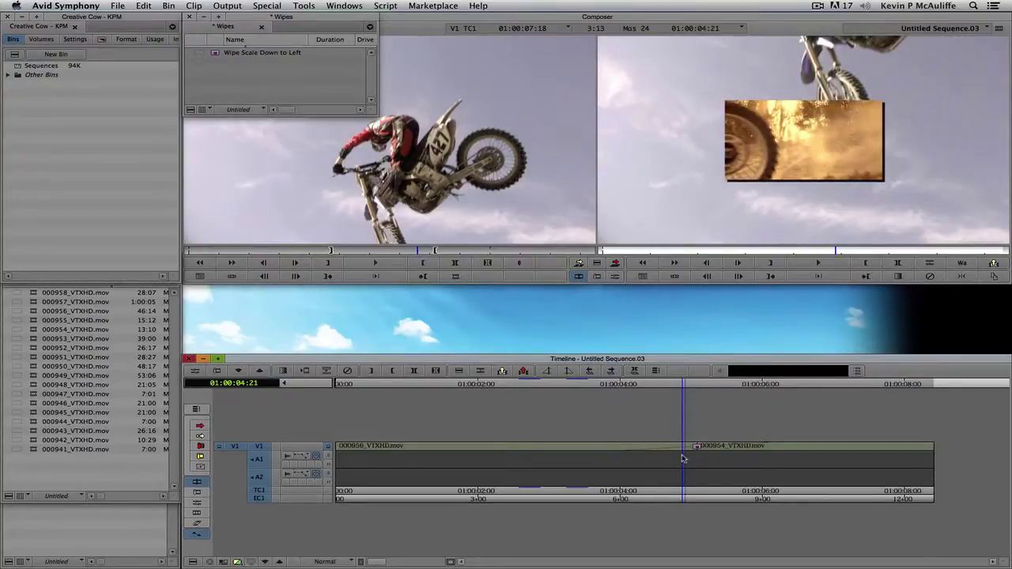
left_click(729, 155)
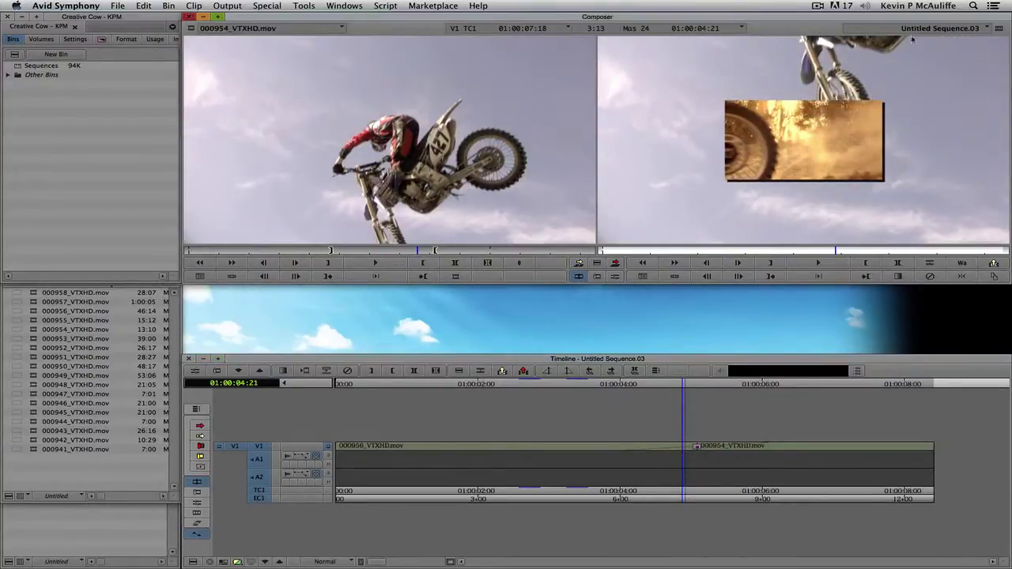
left_click(939, 28)
left_click(941, 45)
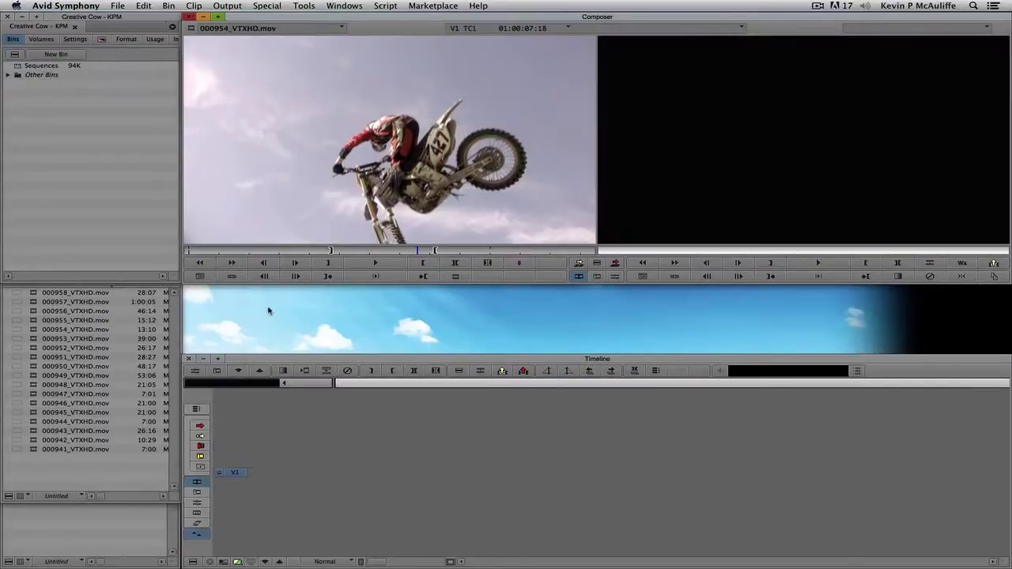
Step: Load 000946_VTXHD.mov from the Motocross bin and edit its marked section into a new sequence in the Sequences bin
left_click(105, 452)
double_click(35, 430)
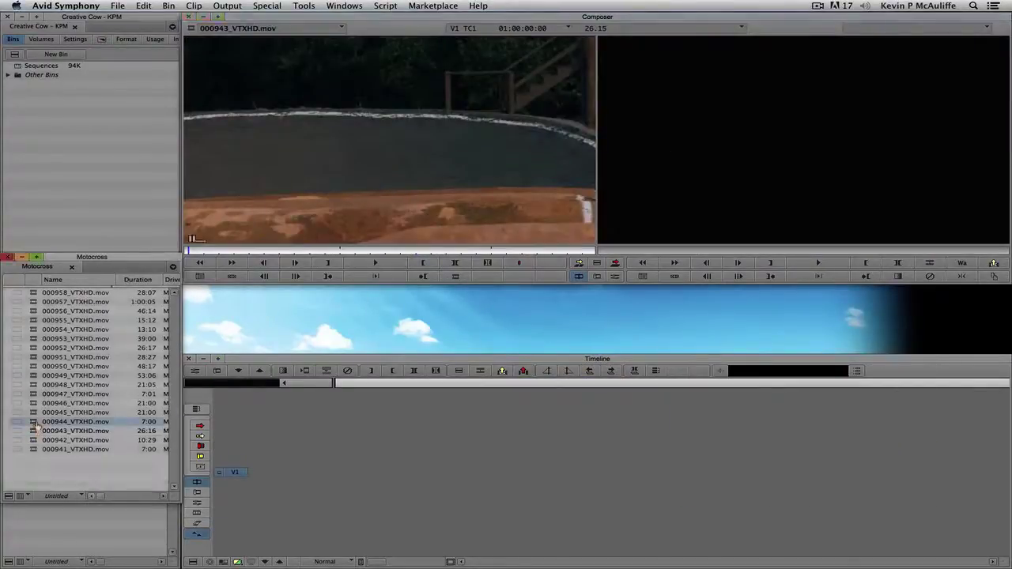
double_click(34, 422)
double_click(35, 411)
left_click(35, 404)
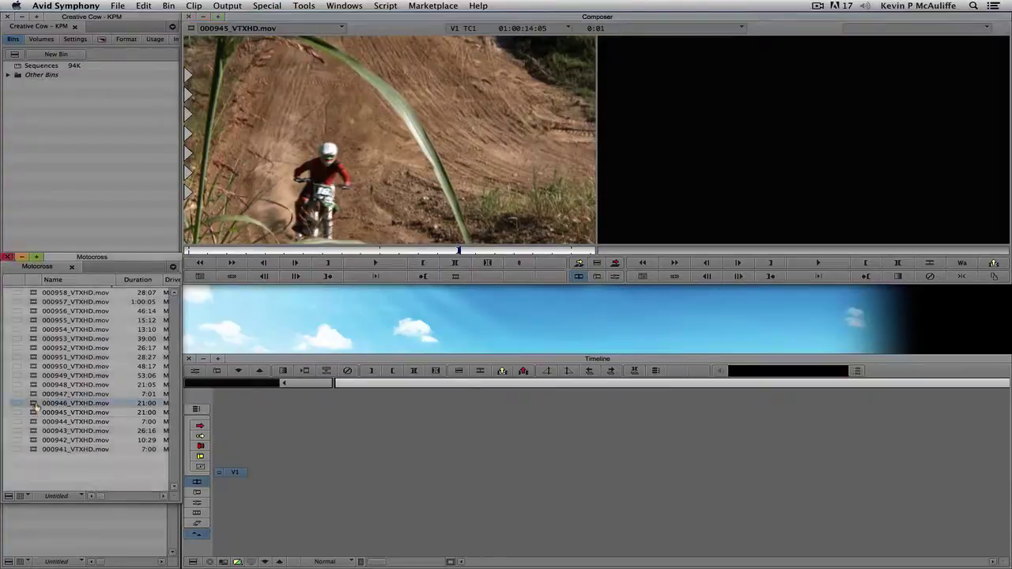
double_click(34, 403)
key("v")
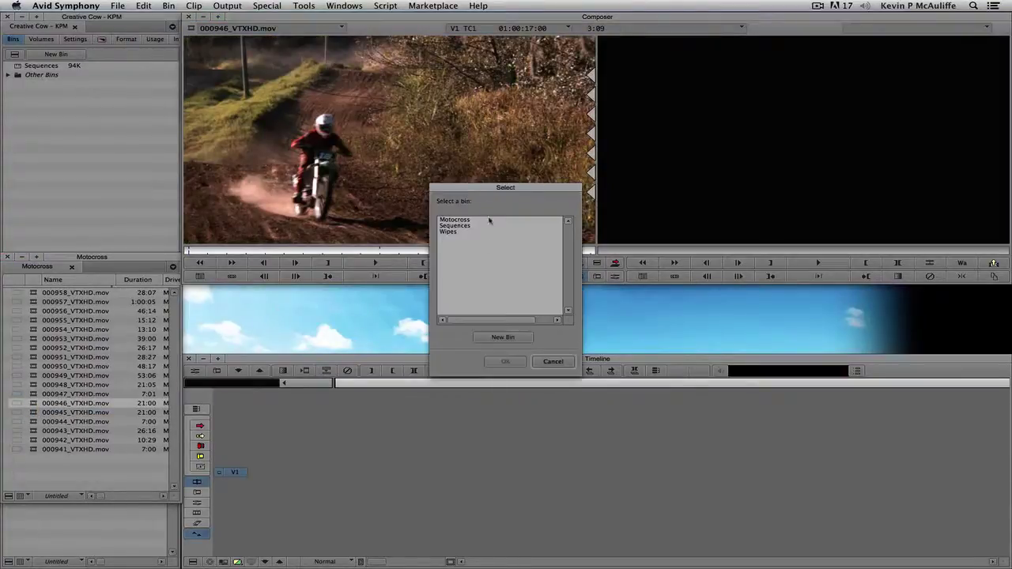
double_click(458, 226)
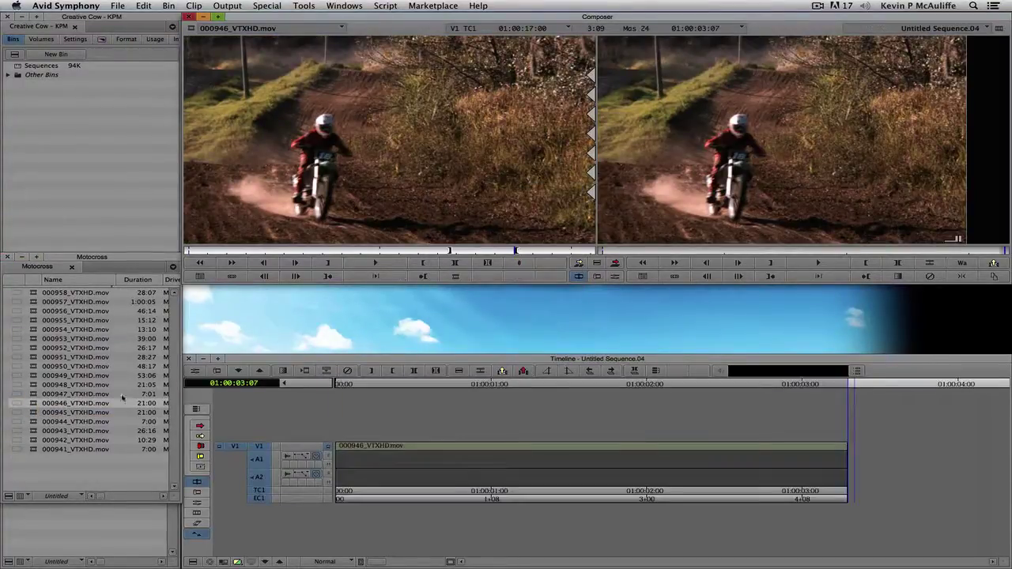
Step: Mark a section of 000949_VTXHD.mov starting at 01:00:40:00 and splice it onto the end of the sequence
double_click(35, 393)
double_click(34, 385)
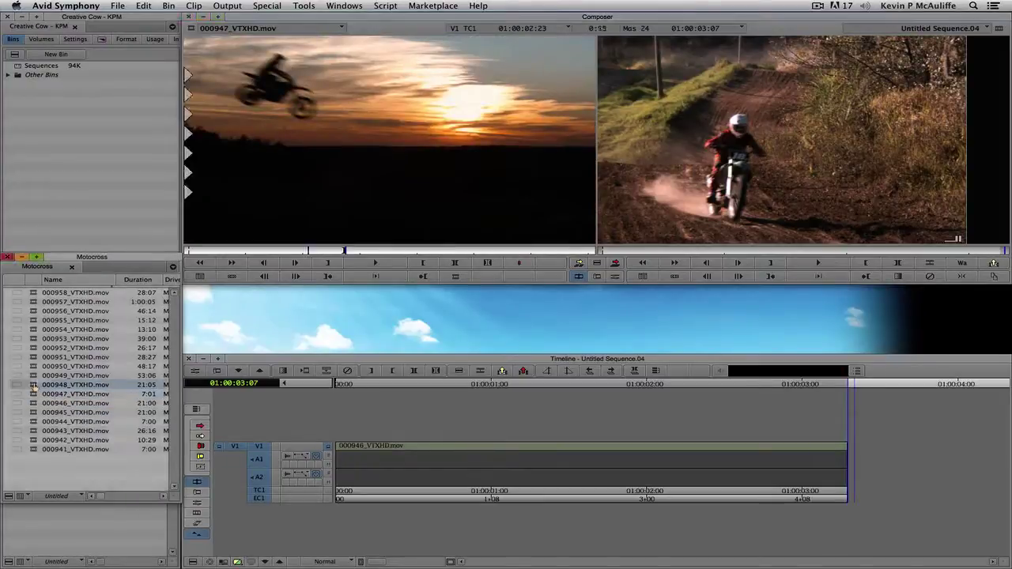
double_click(33, 375)
double_click(33, 366)
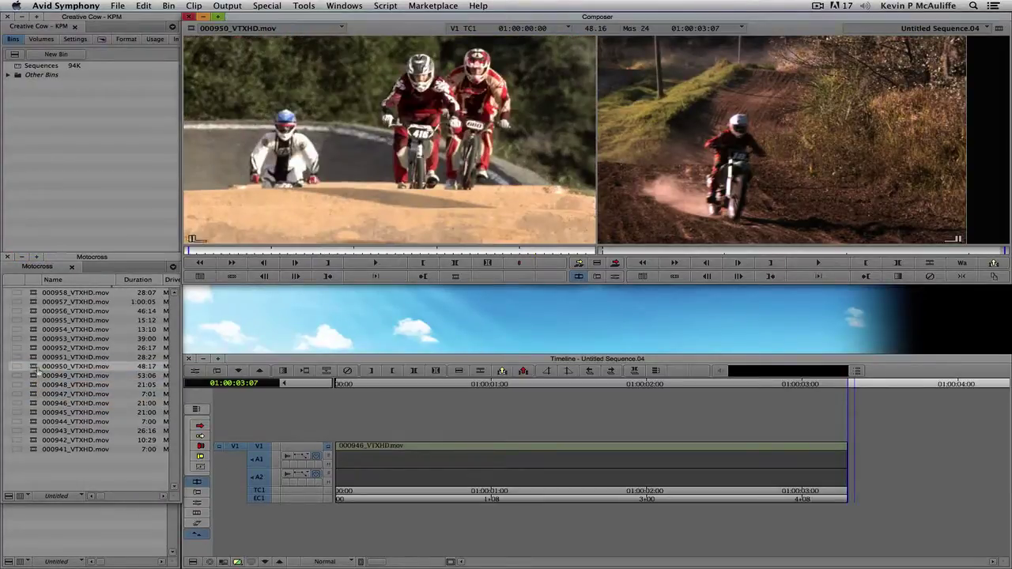
double_click(34, 375)
left_click_drag(534, 251, 489, 250)
key("o")
key("i")
left_click(702, 203)
key("v")
left_click_drag(716, 448, 268, 434)
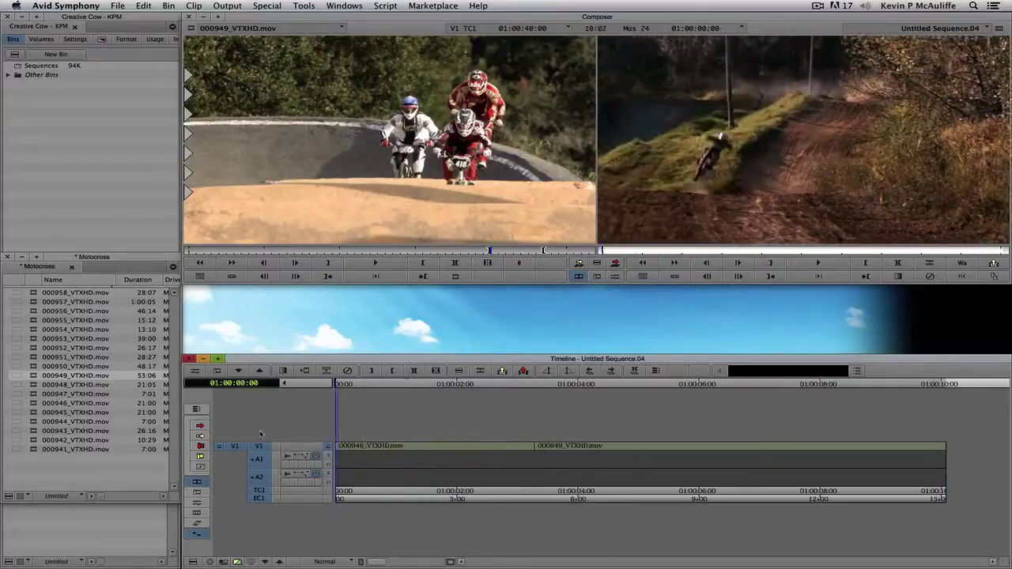
Step: Open the Wipes bin from Other Bins and place its resized window over the Motocross bin
key("super+9")
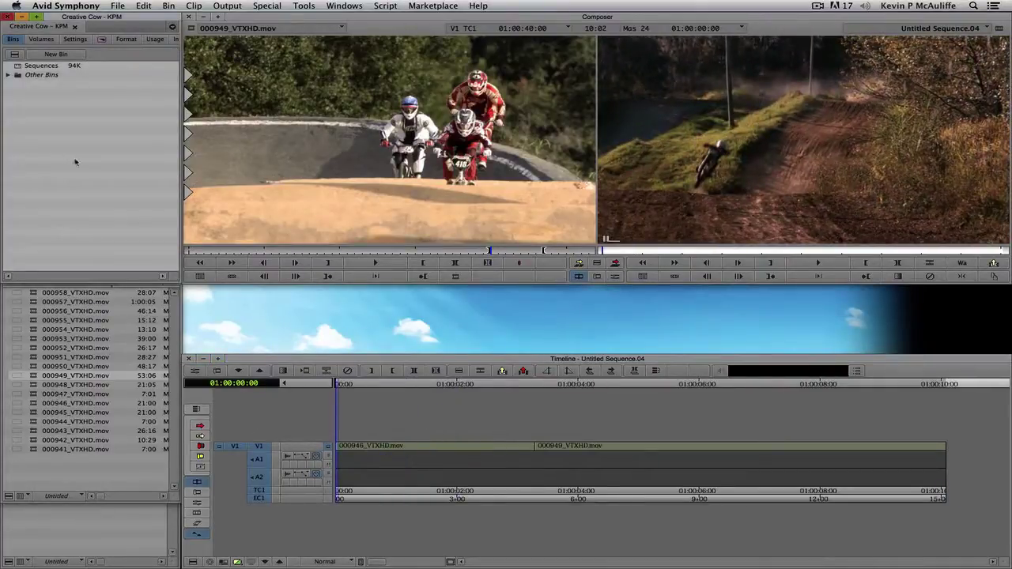
left_click(8, 74)
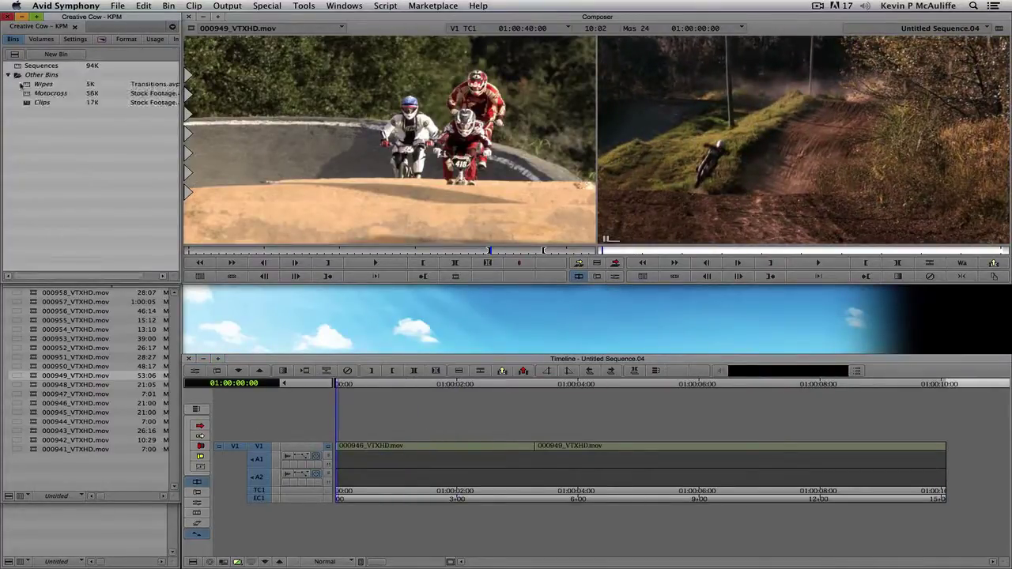
double_click(32, 83)
left_click_drag(294, 17, 126, 308)
left_click_drag(202, 400, 158, 439)
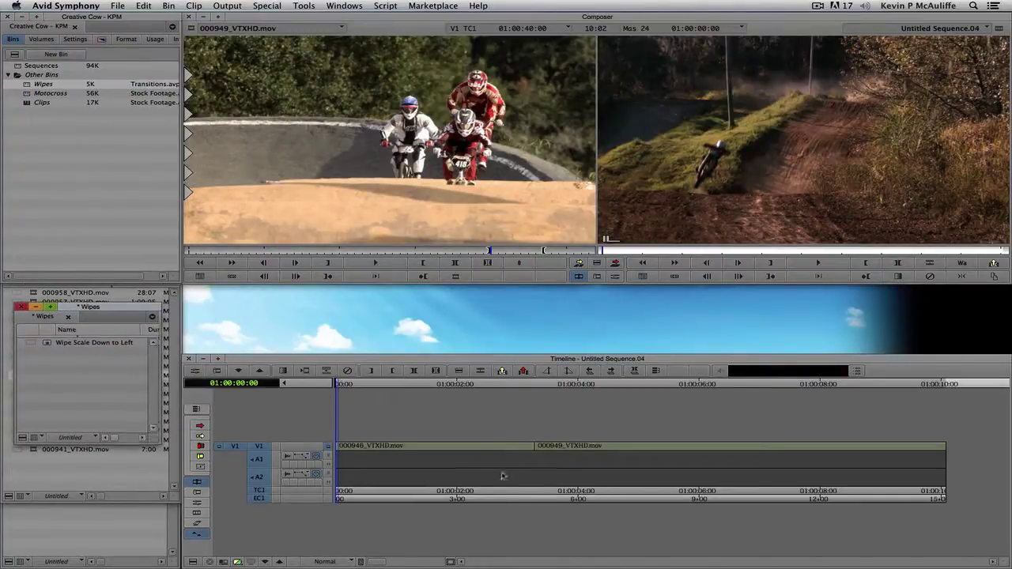
Step: Apply the Wipe Scale Down to Left template to the cut between 000946_VTXHD.mov and 000949_VTXHD.mov and render it
left_click_drag(47, 346, 494, 460)
left_click(532, 447)
left_click(522, 460)
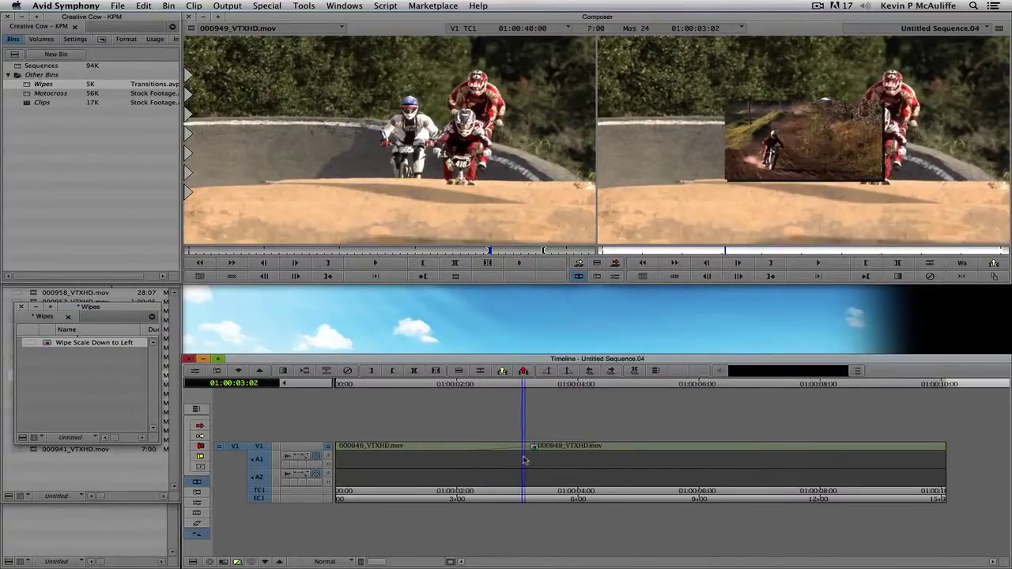
key("super+r")
left_click(524, 303)
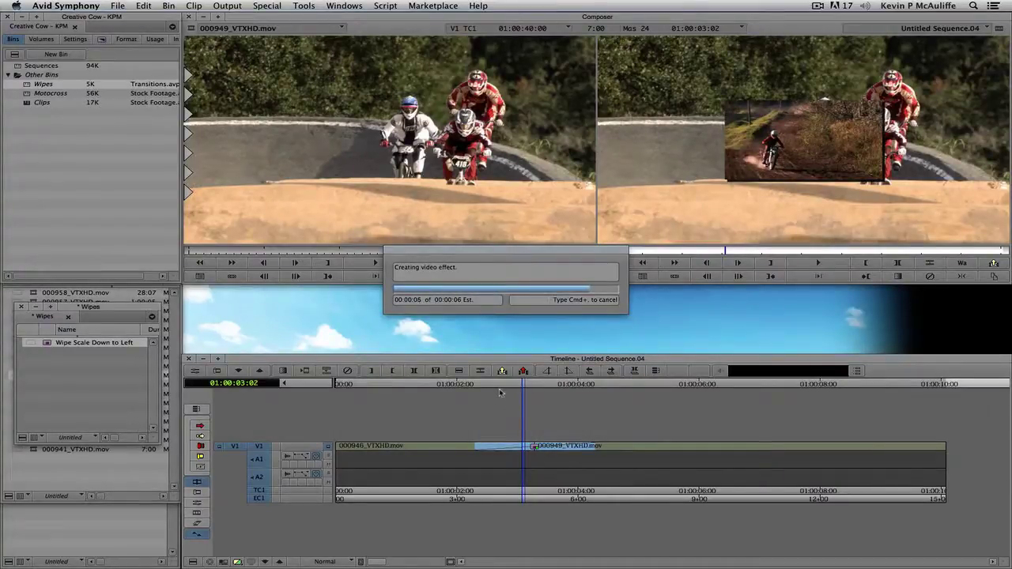
Step: Play the sequence from its start to review the rendered wipe transition
key("t")
left_click_drag(522, 444, 333, 441)
key("g")
key("space")
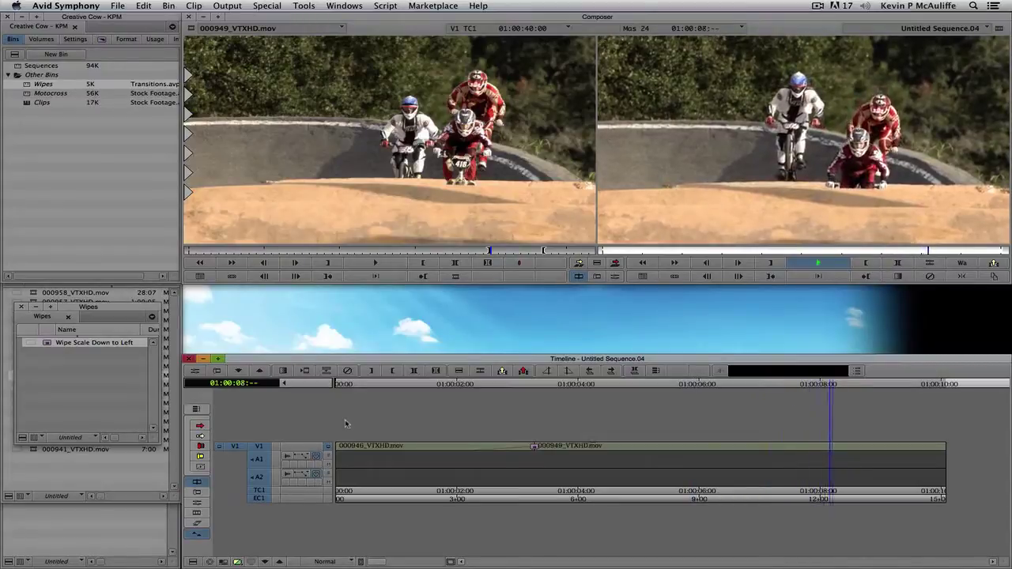
key("space")
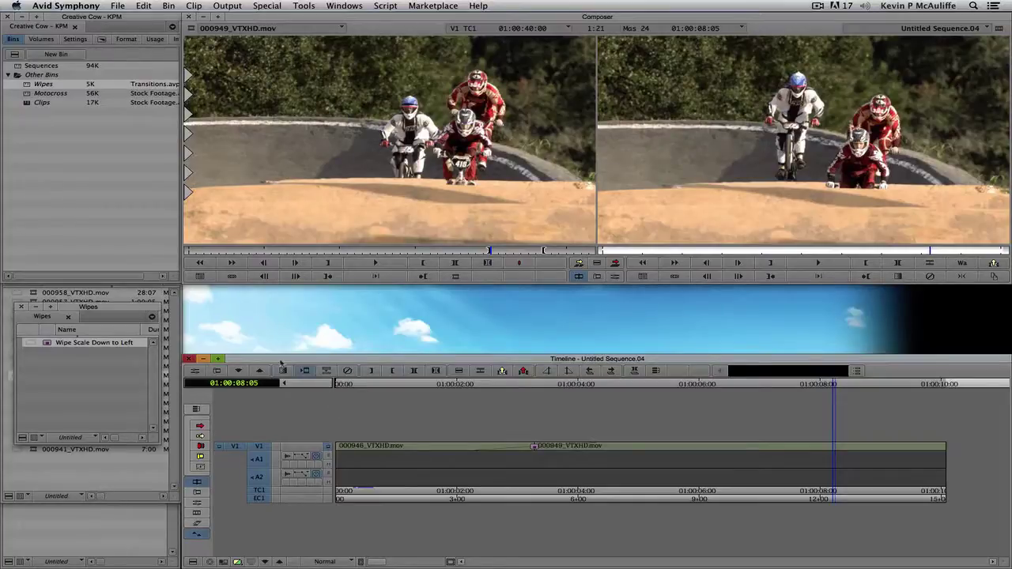
Step: Remove the wipe transition from the cut between the two clips
left_click(124, 301)
left_click_drag(557, 454, 544, 453)
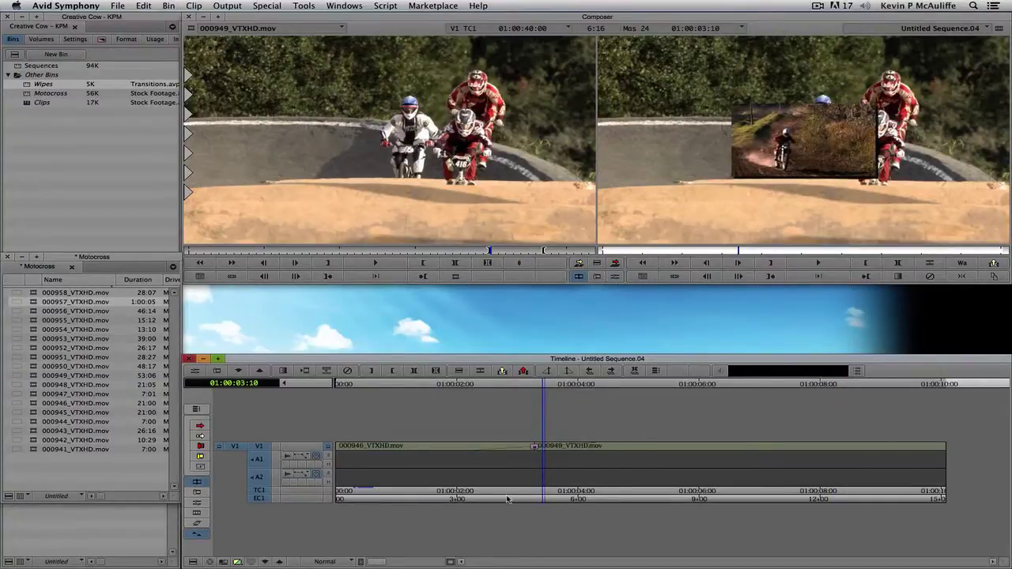
key("super+z")
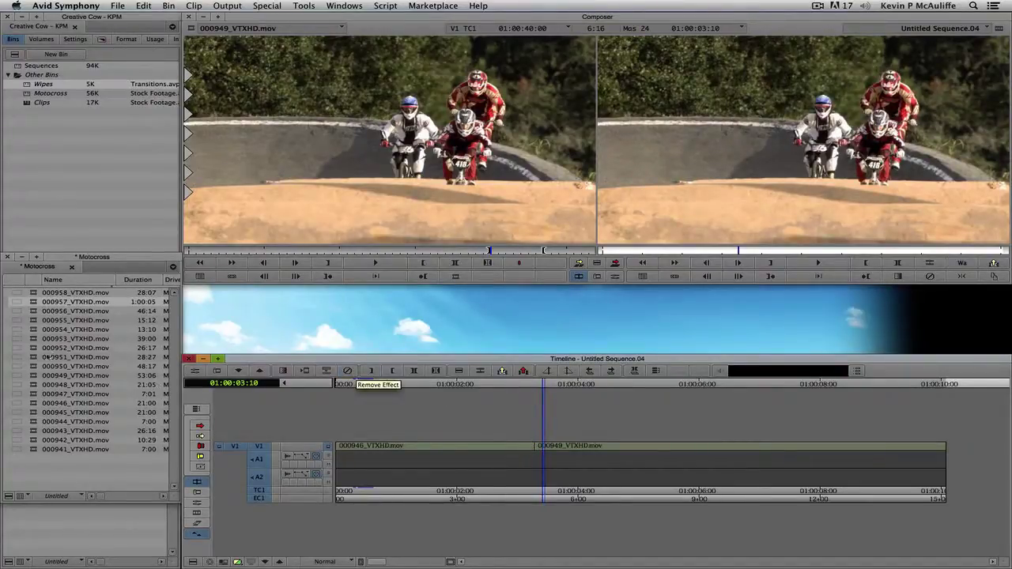
Step: Mark a section of 000948_VTXHD.mov ending at 01:00:09:26 and overwrite it into the sequence from 01:00:08:01
double_click(33, 376)
double_click(34, 385)
left_click_drag(345, 253, 377, 252)
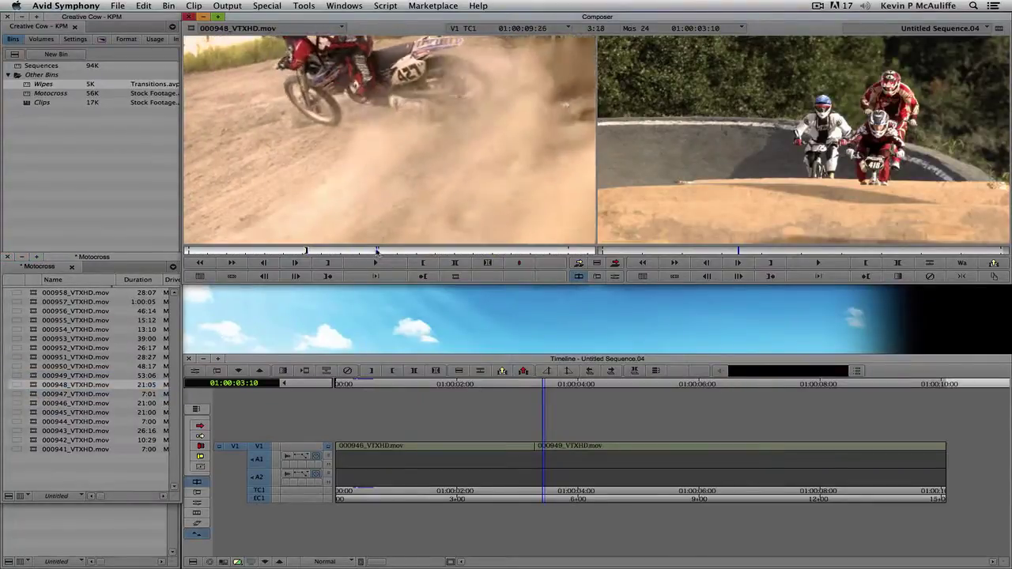
key("o")
left_click_drag(703, 467, 824, 464)
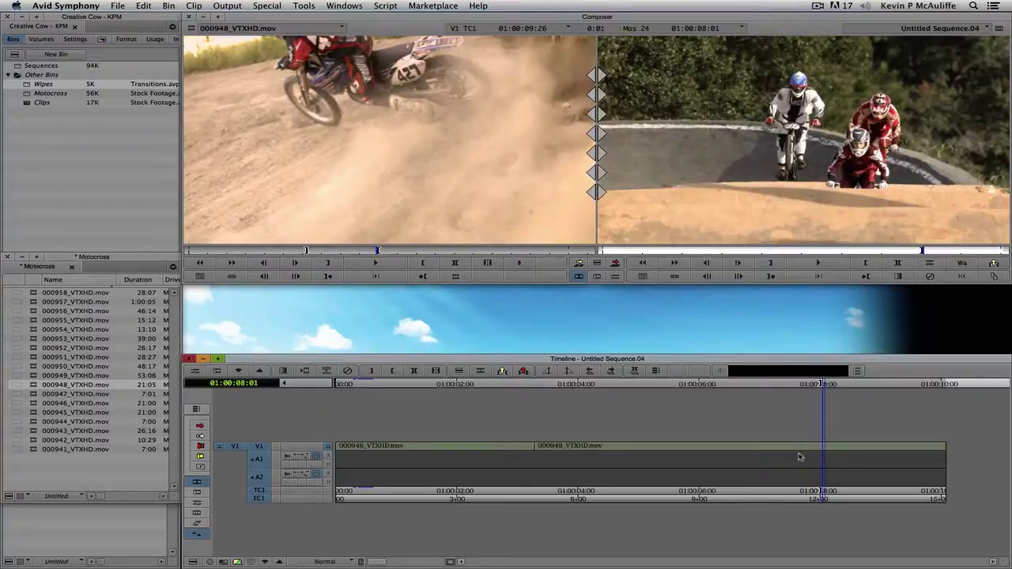
key("b")
Step: Mark a 3:06 section of 000944_VTXHD.mov and overwrite it onto the end of the sequence
double_click(31, 422)
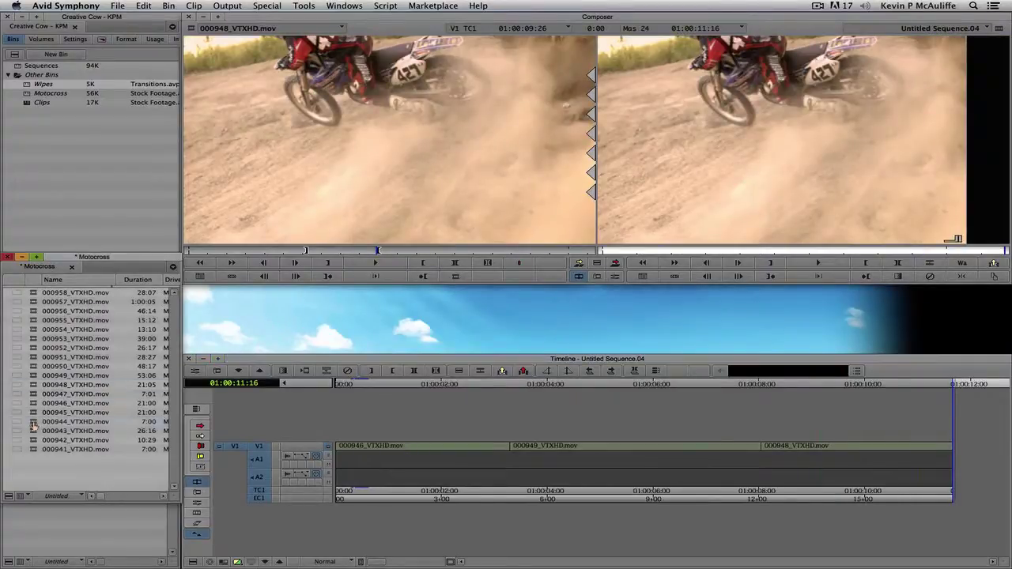
left_click(310, 251)
left_click_drag(311, 252, 483, 253)
key("i")
key("o")
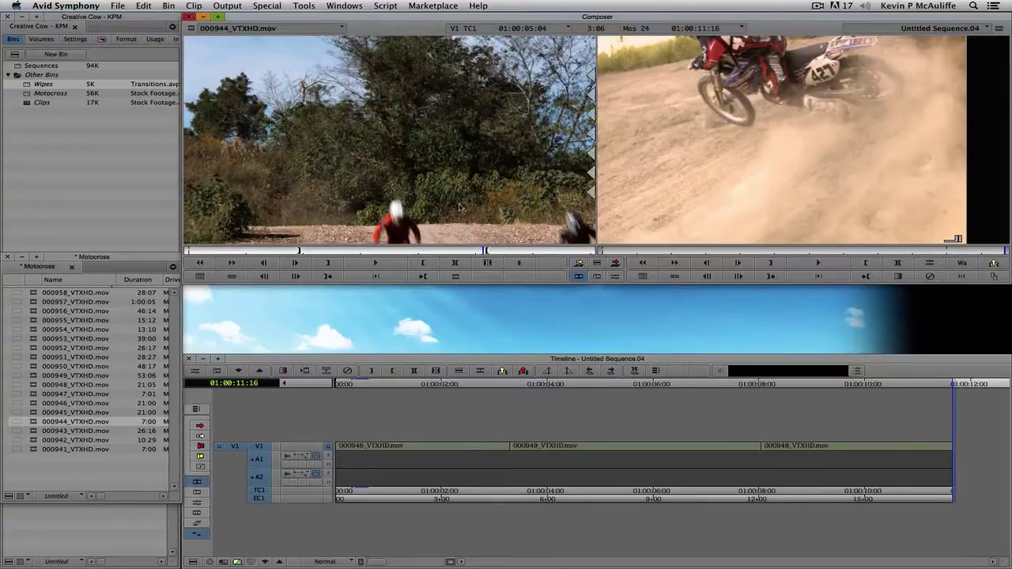
key("b")
Step: Bring the Wipes bin with the saved wipe template back into view
left_click(501, 461)
left_click_drag(501, 461, 464, 457)
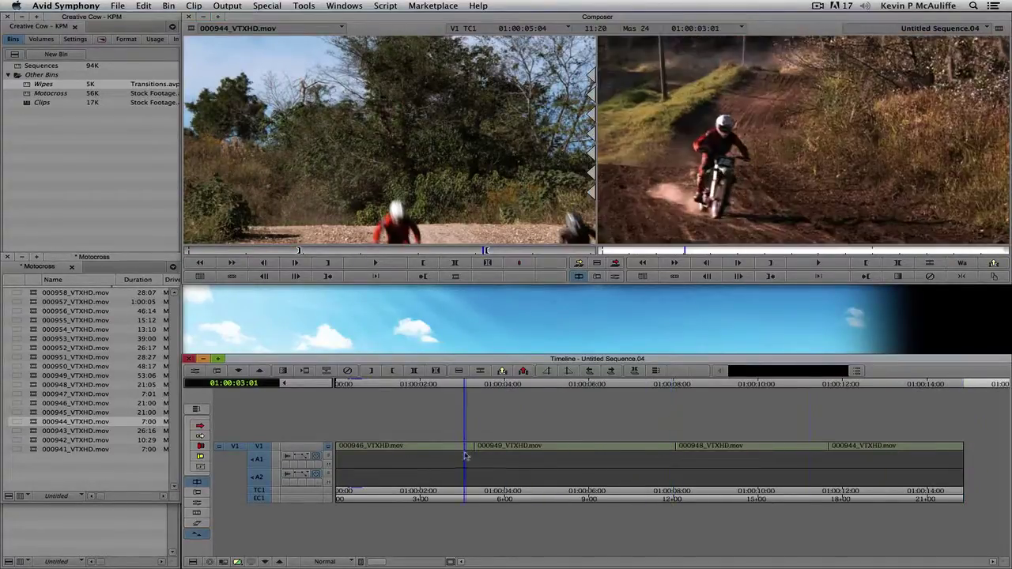
double_click(27, 85)
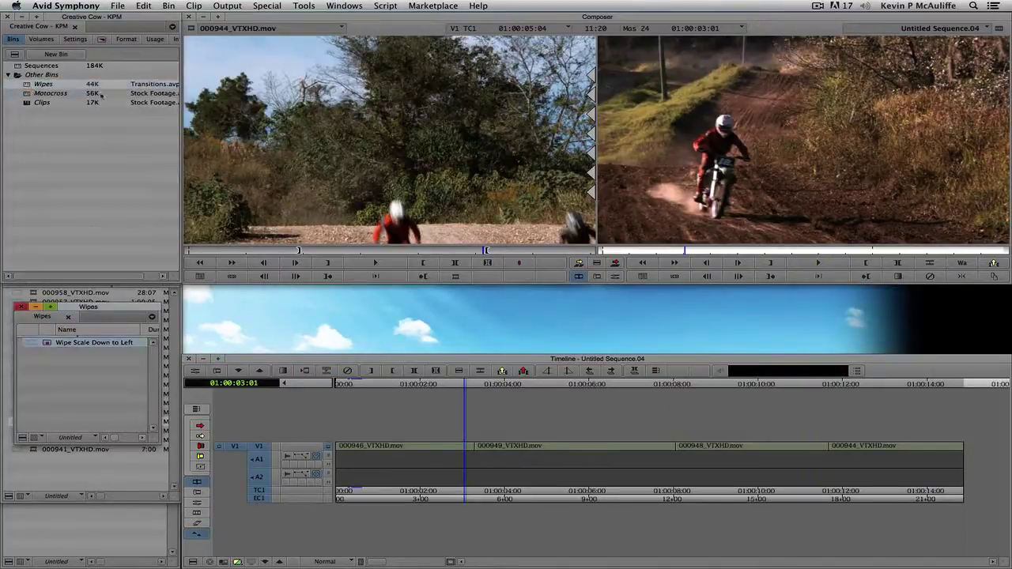
left_click_drag(49, 346, 556, 394)
left_click_drag(634, 441, 57, 359)
Step: Open the Effect Editor and move it clear of the timeline over the project window
left_click(482, 456)
key("'")
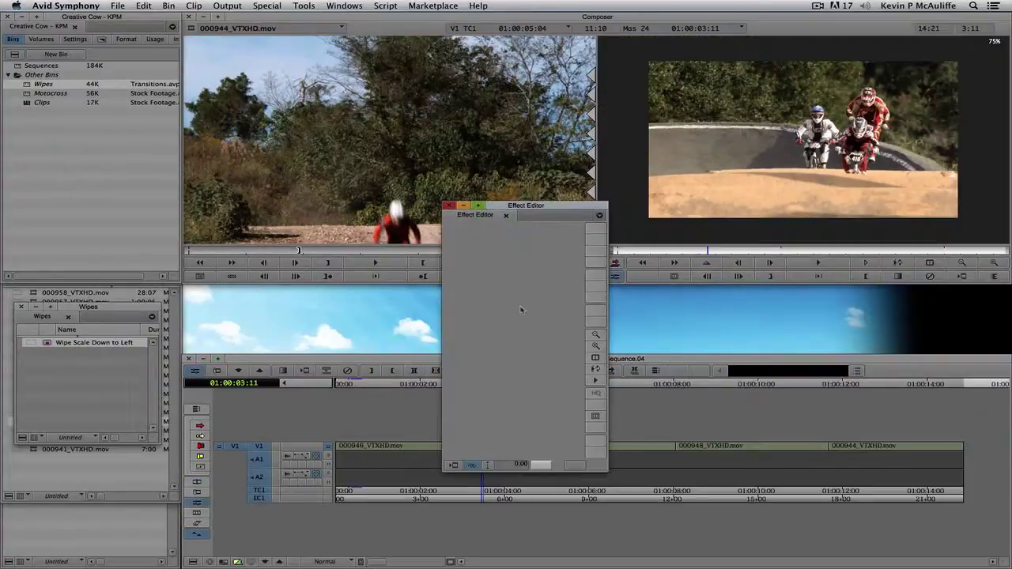
left_click_drag(542, 210, 121, 72)
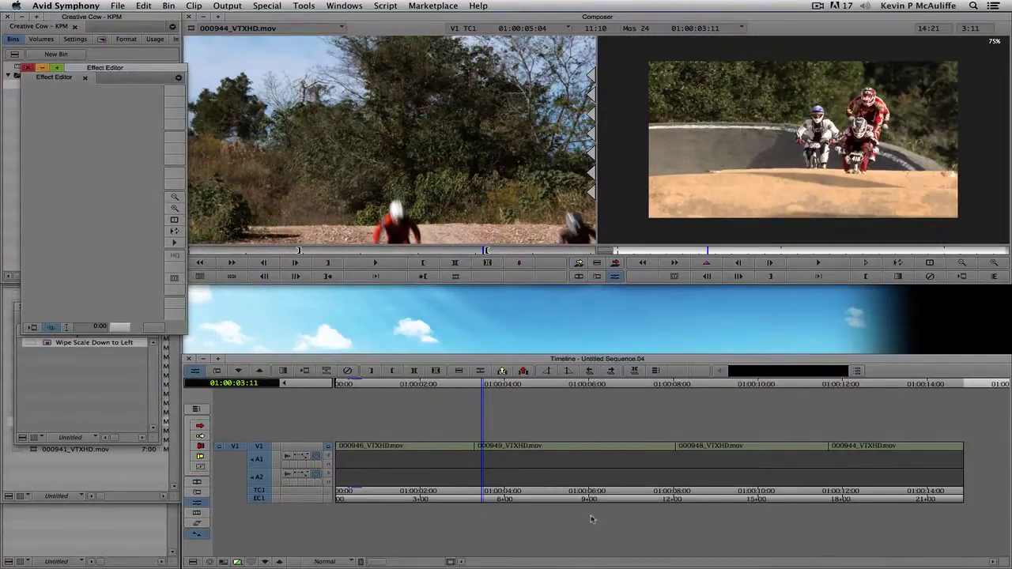
Step: Select all three cuts on track V1 and apply the Wipe Scale Down to Left template to them together
left_click(475, 448)
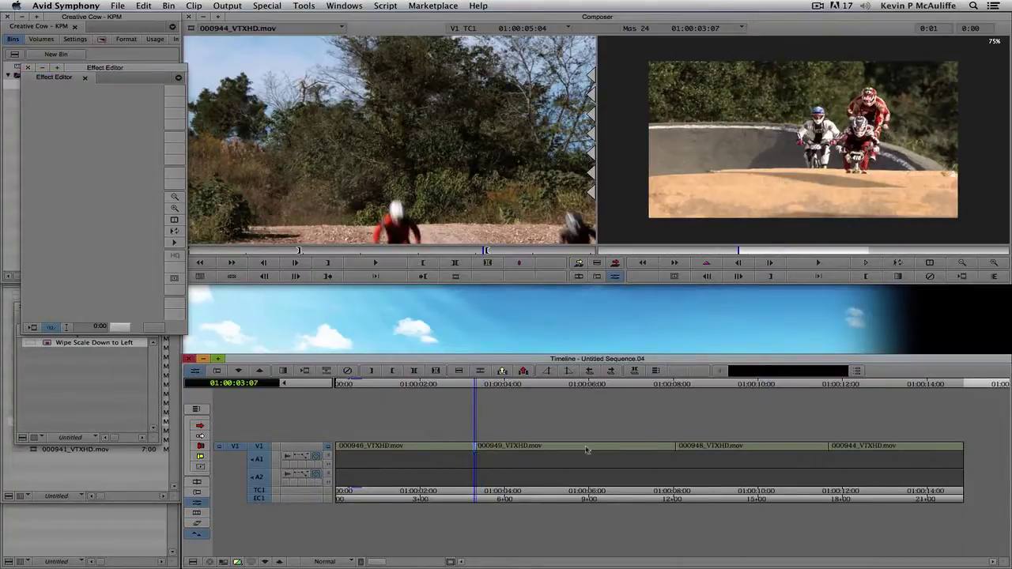
left_click(676, 447, "shift")
left_click(828, 448, "shift")
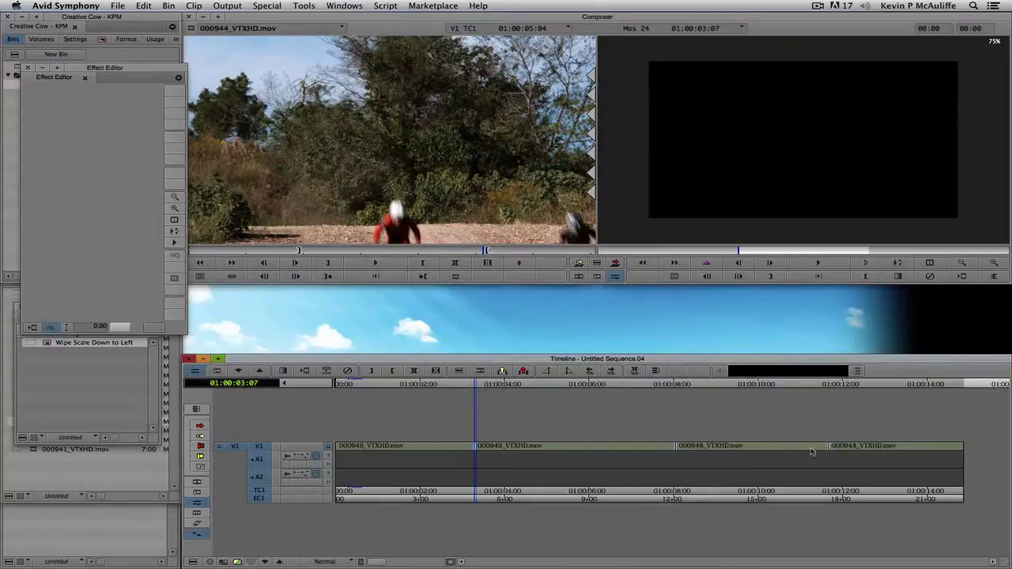
left_click(47, 344)
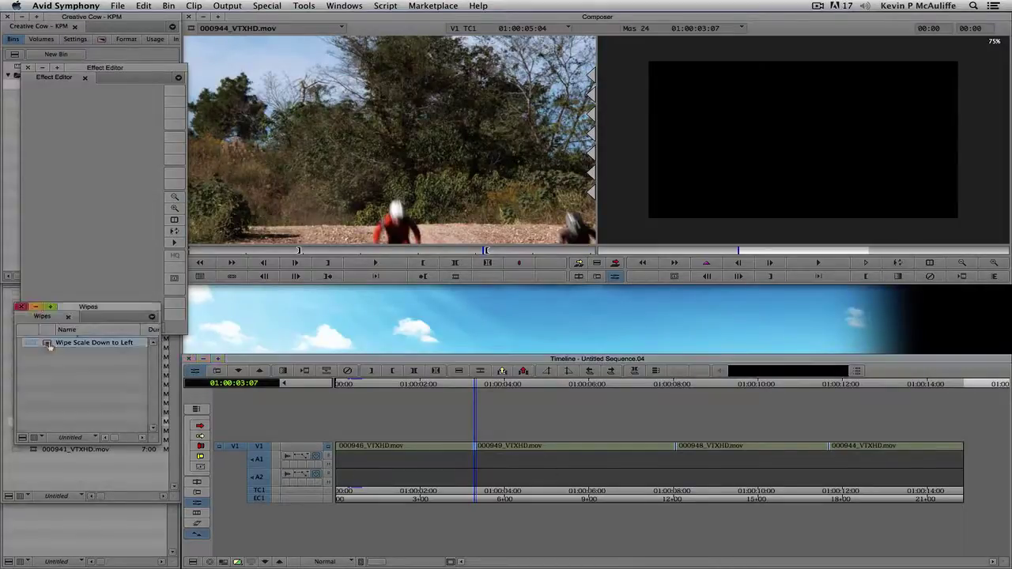
left_click_drag(47, 344, 37, 380)
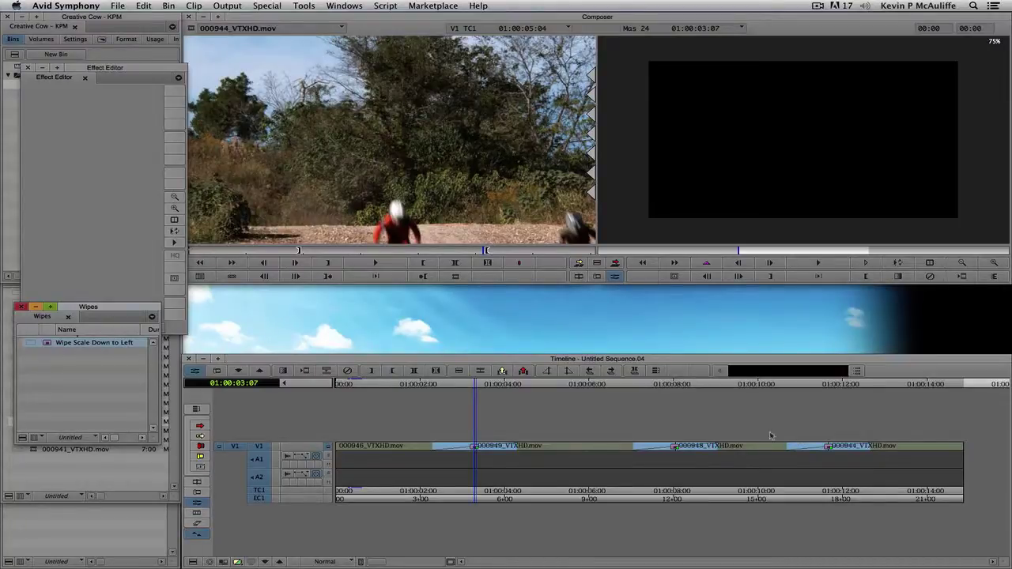
Step: Inspect the first transition's frames and its 3DWarp parameters in the Effect Editor
key("y")
left_click_drag(589, 453, 463, 456)
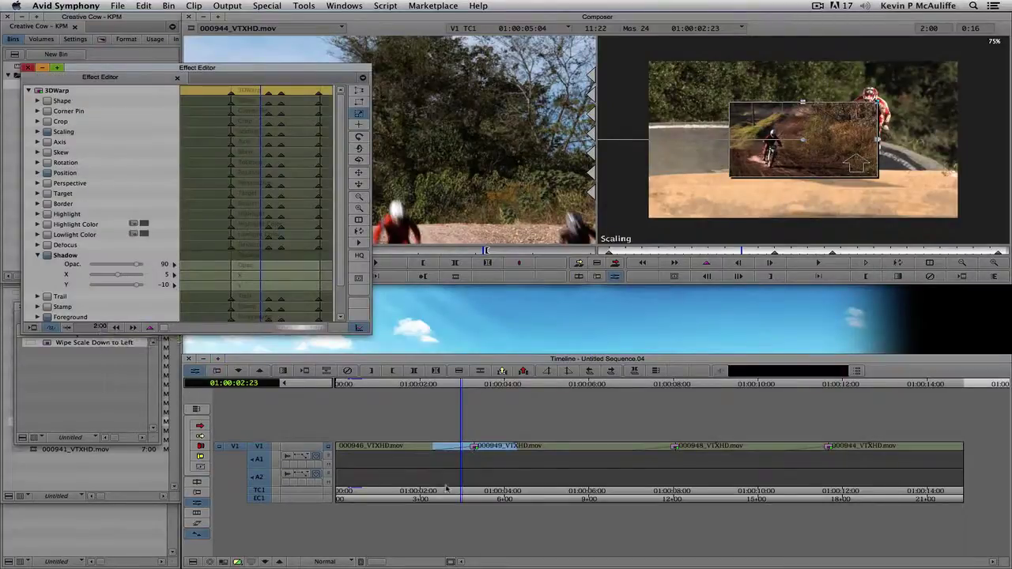
key("y")
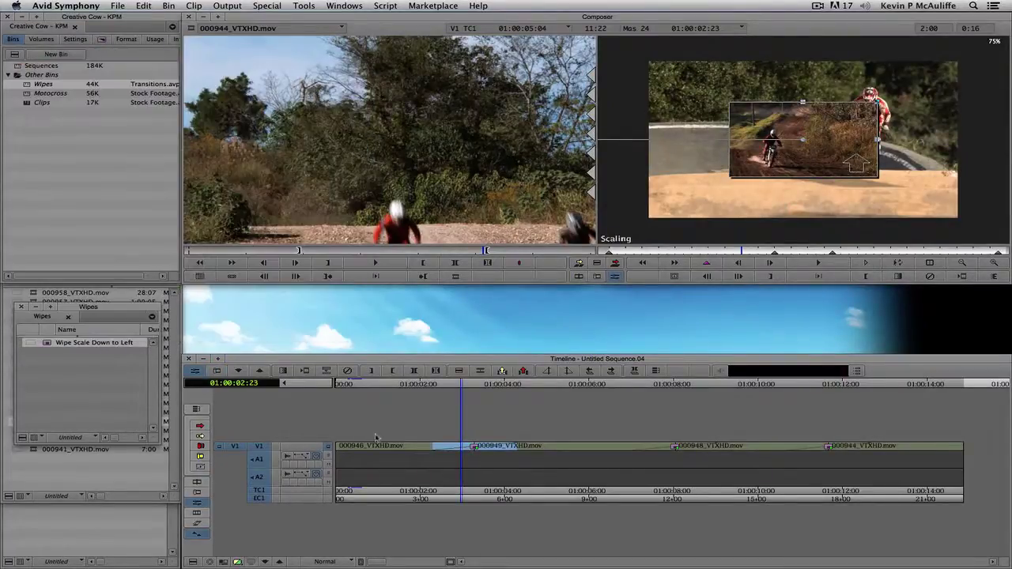
left_click(456, 447)
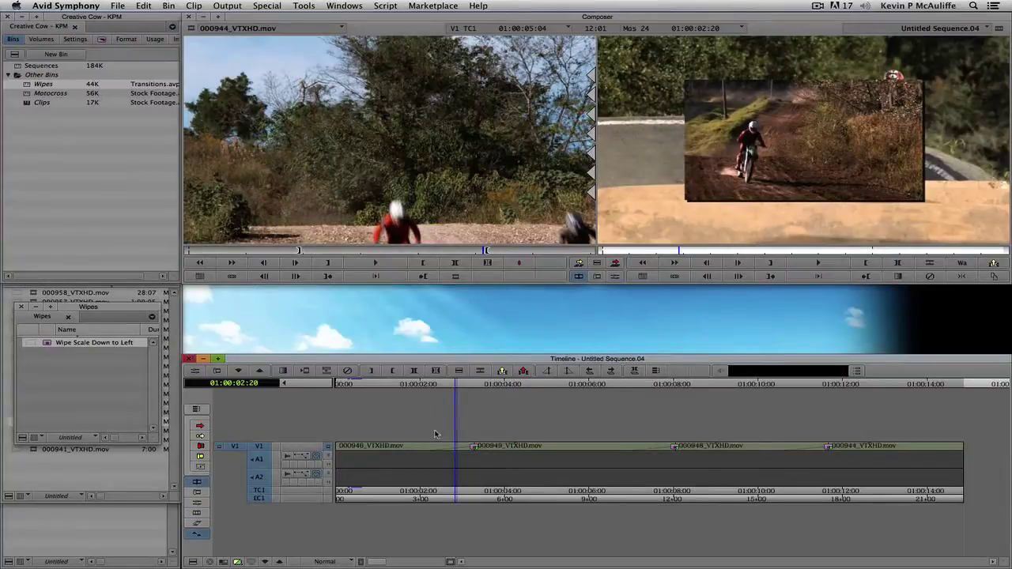
left_click(456, 446)
left_click(372, 371)
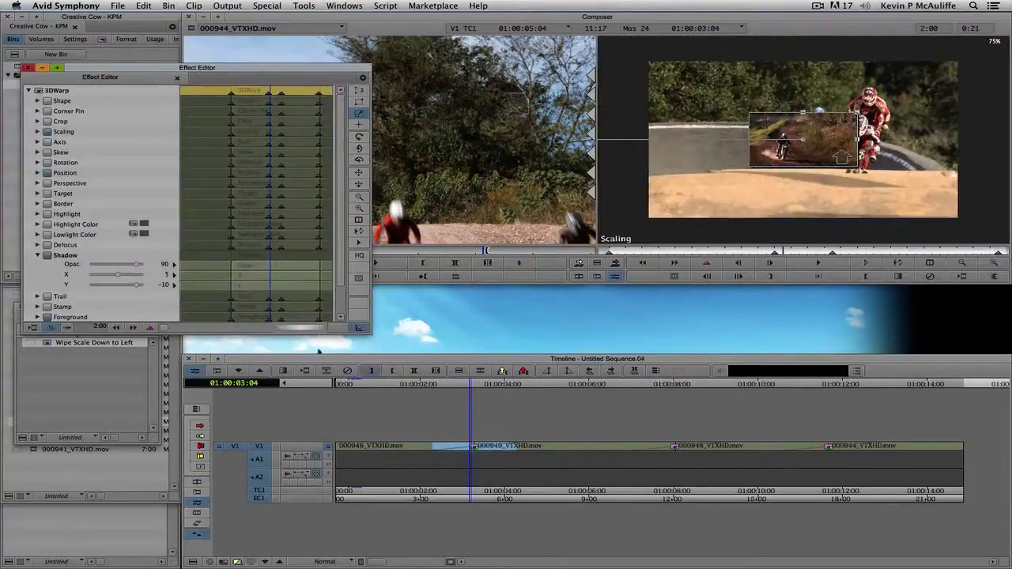
Step: Set the first transition's duration to 4:00 and close the effect editing mode
left_click(99, 328)
type("400")
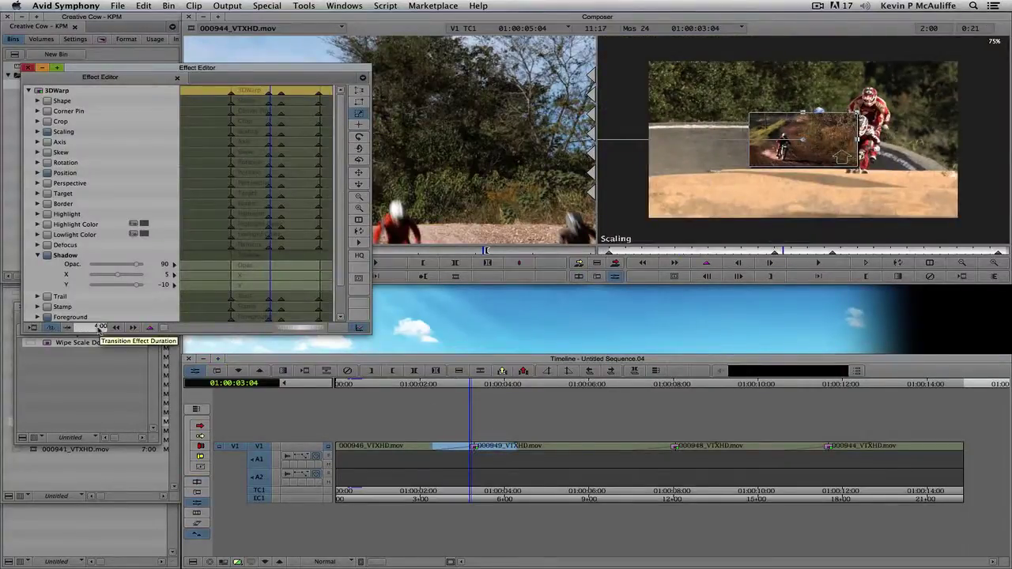
key("Return")
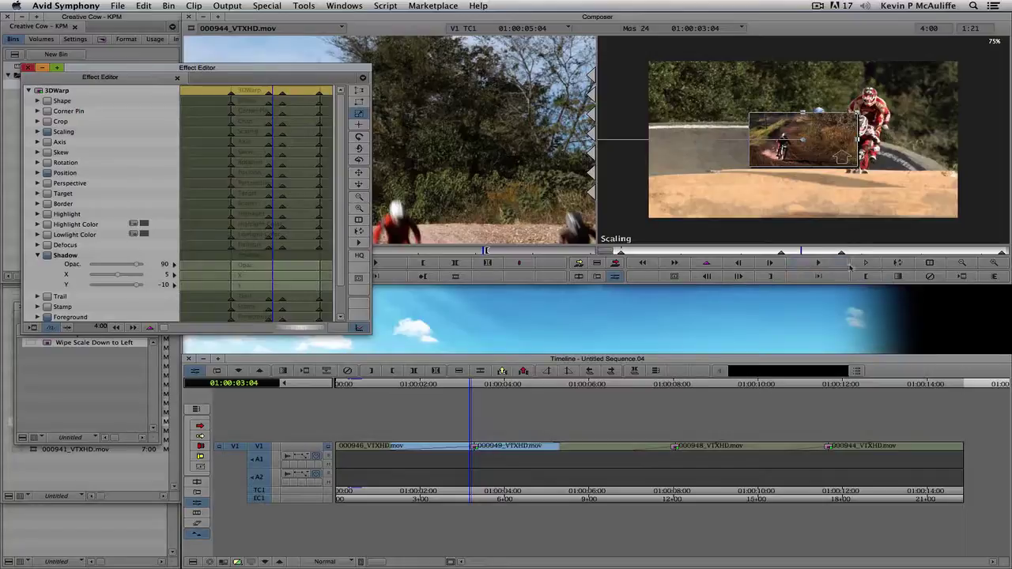
left_click(415, 491)
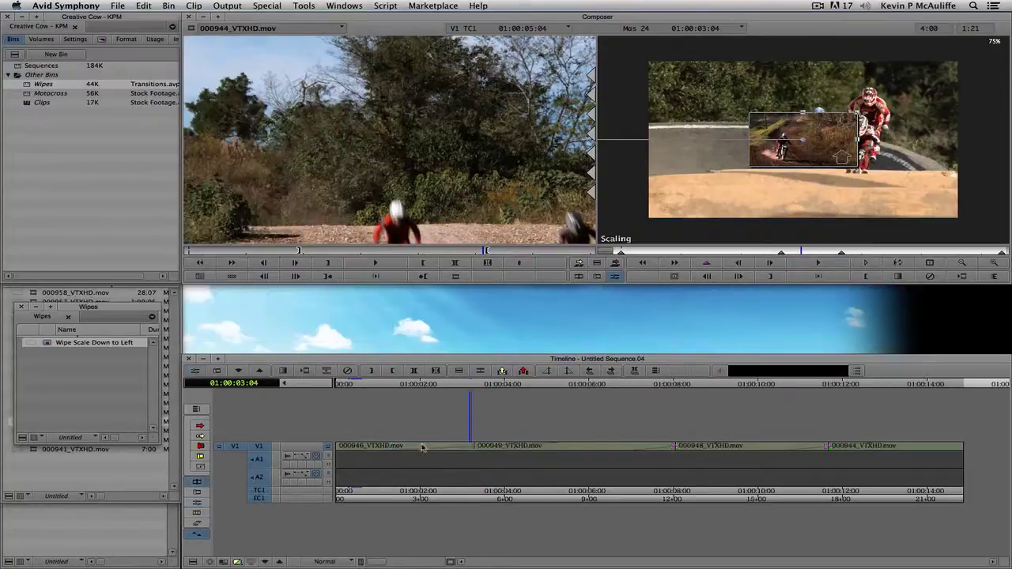
Step: Play the sequence from its start to review the lengthened first transition, and scrub through the remaining cuts to the end
key("Home")
key("space")
key("space")
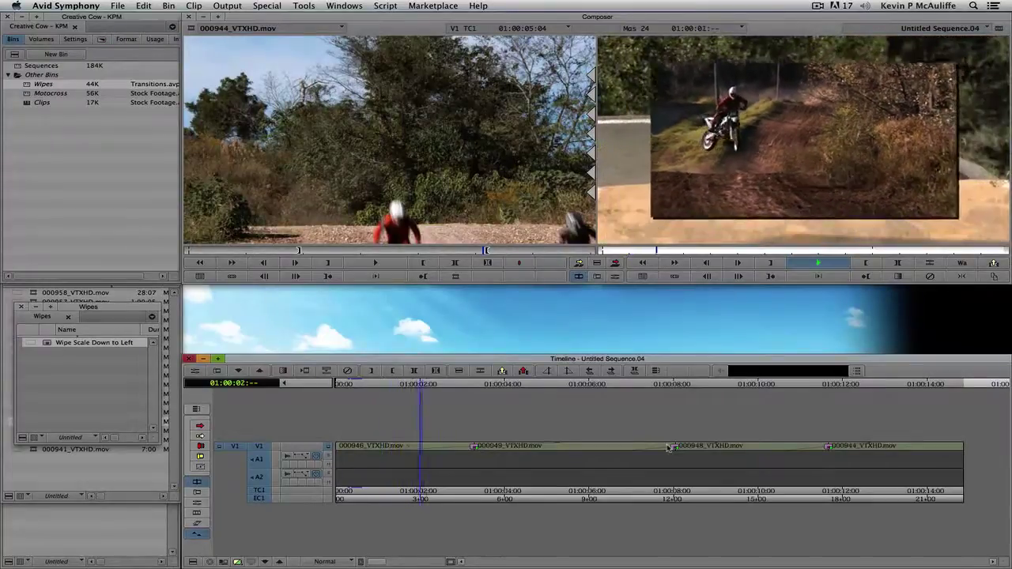
key("space")
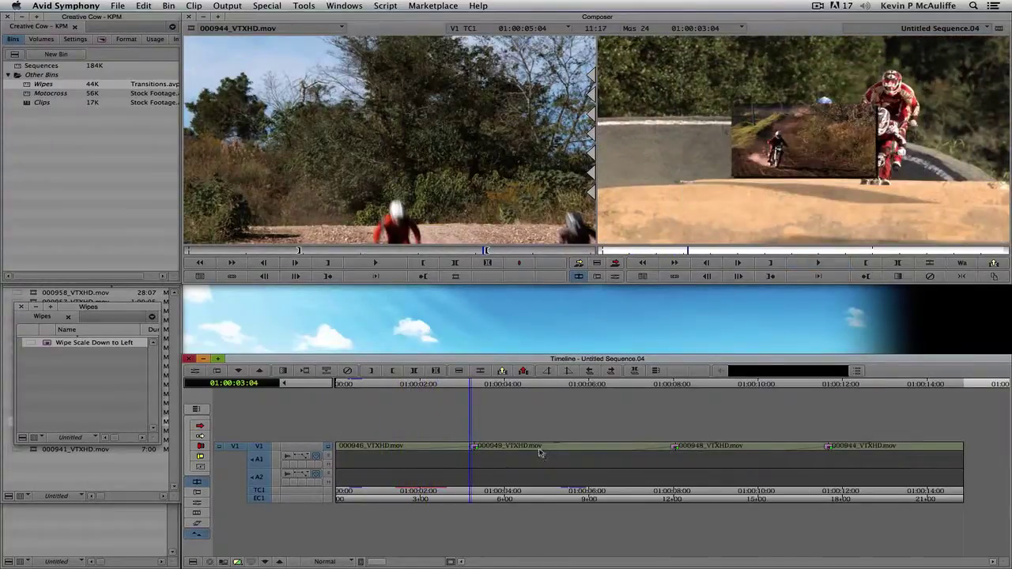
key("shift+r")
left_click(518, 304)
left_click_drag(486, 454, 308, 446)
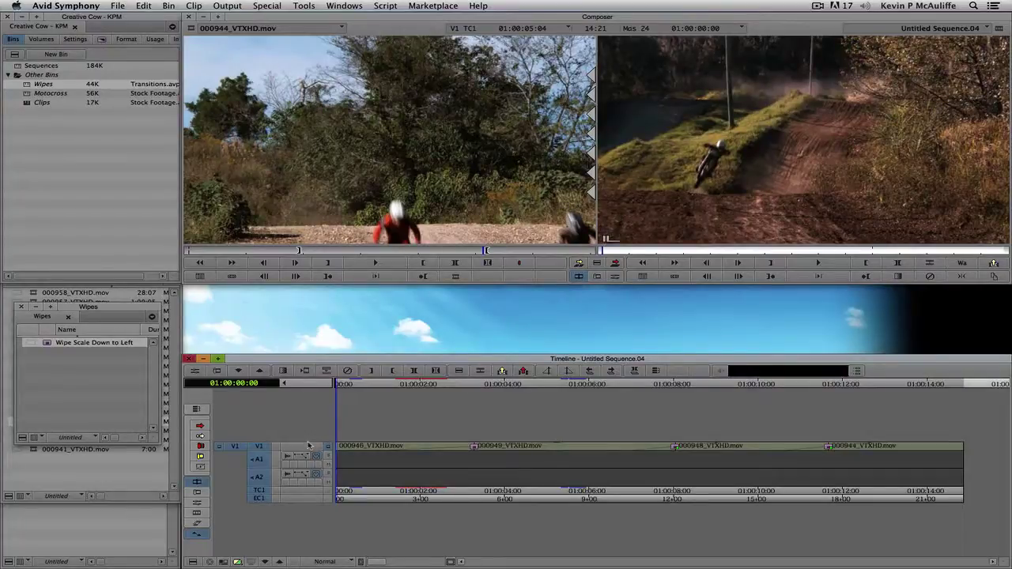
key("space")
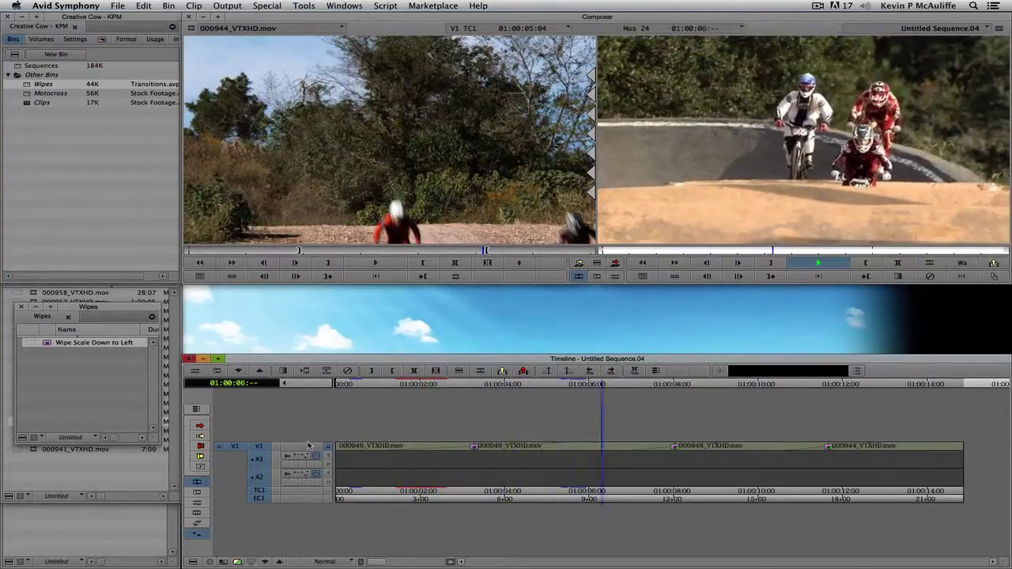
key("space")
left_click_drag(626, 453, 969, 461)
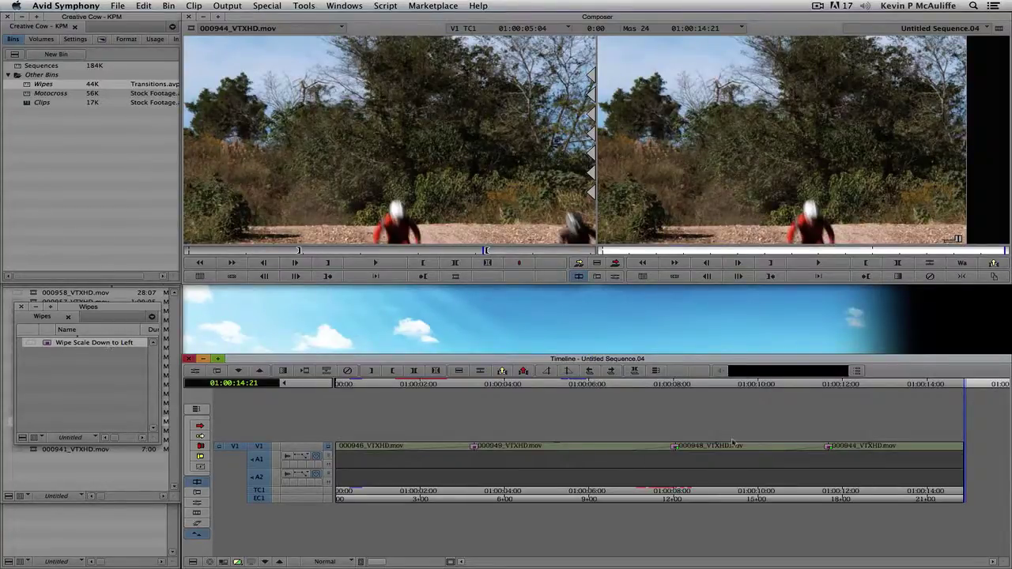
Step: At the last keyframe of the second transition, move the scaled-down picture off the right side of the frame and check the motion
left_click(675, 449)
key("'")
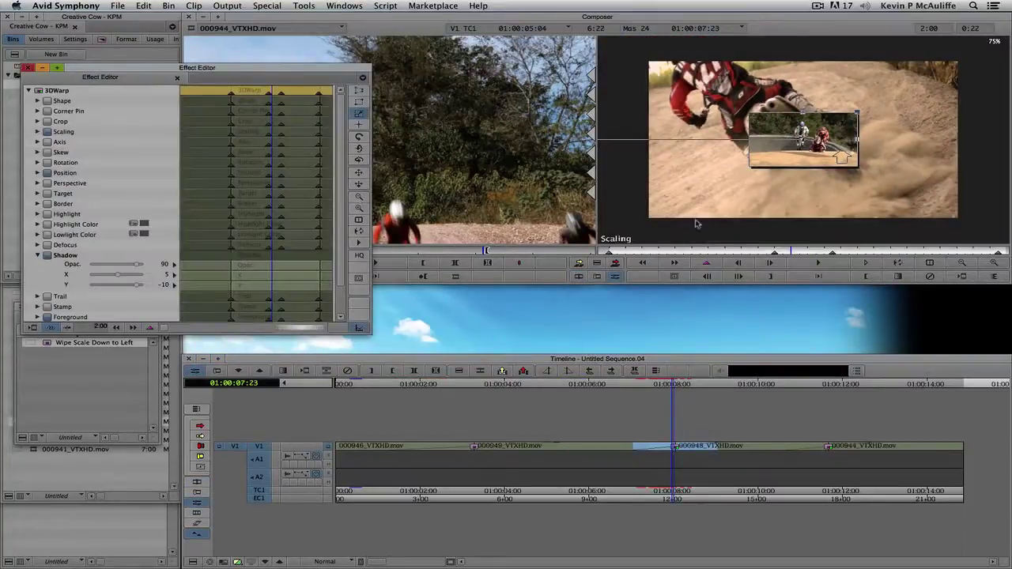
left_click(998, 253)
left_click(998, 253)
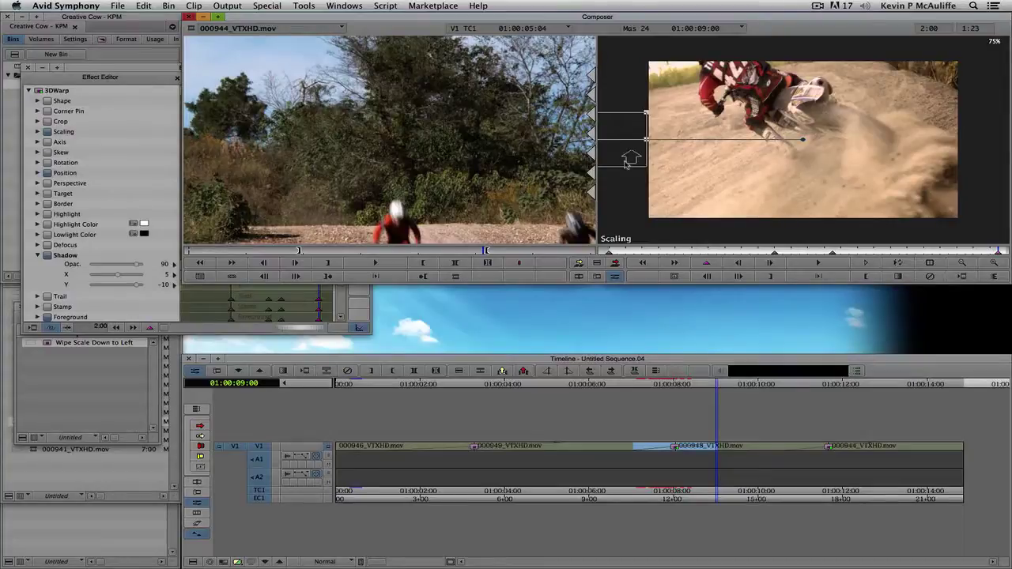
left_click_drag(627, 161, 972, 164)
key("y")
left_click(624, 456)
left_click_drag(624, 456, 687, 451)
key("y")
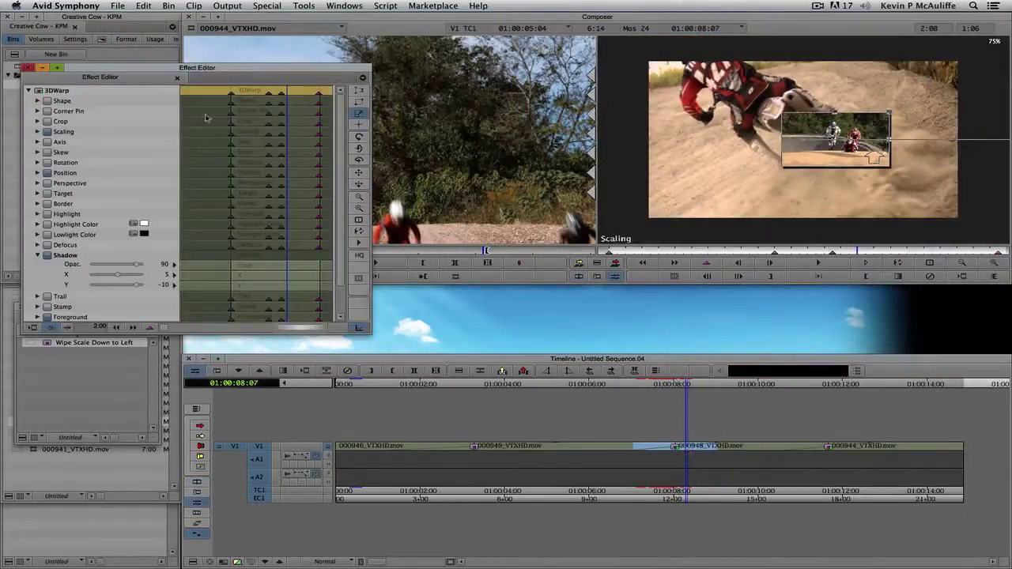
Step: Save the second transition's modified 3D Warp as a template in the Wipes bin and name it Wipe Scale Down to Right
left_click_drag(168, 70, 414, 88)
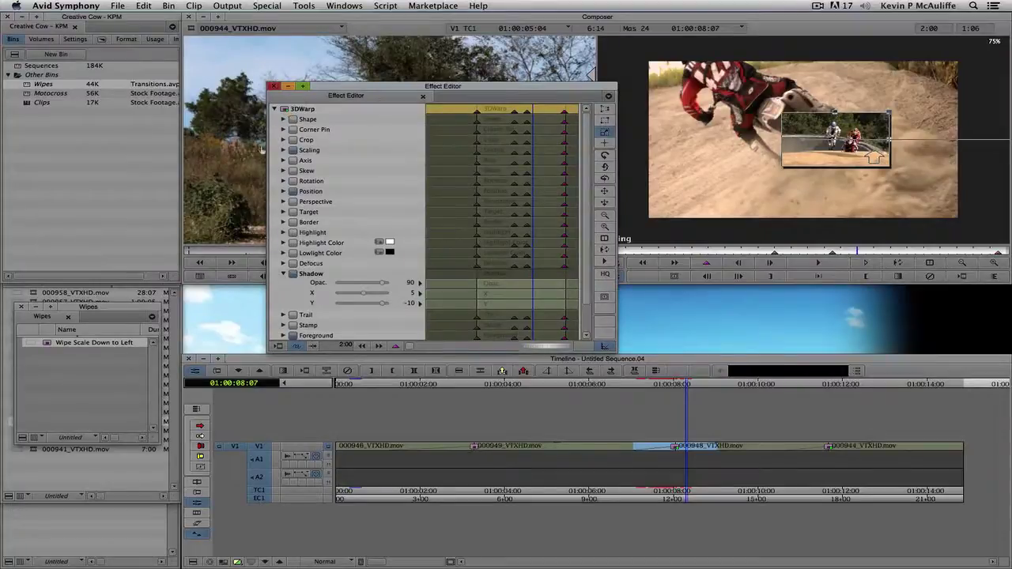
left_click_drag(86, 364, 86, 365)
left_click(81, 353)
key("super+c")
left_click(78, 339)
left_click(73, 342)
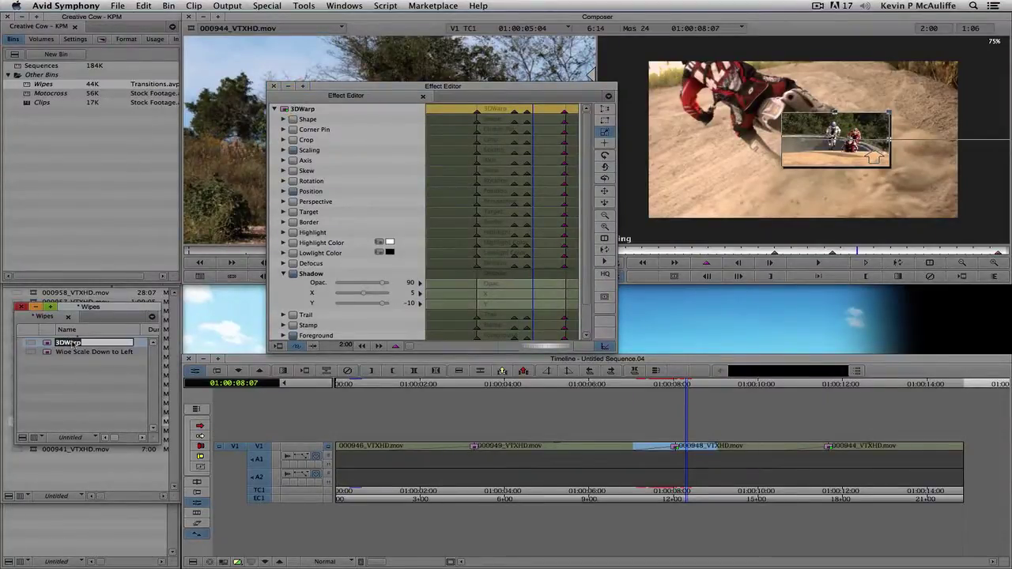
right_click(76, 342)
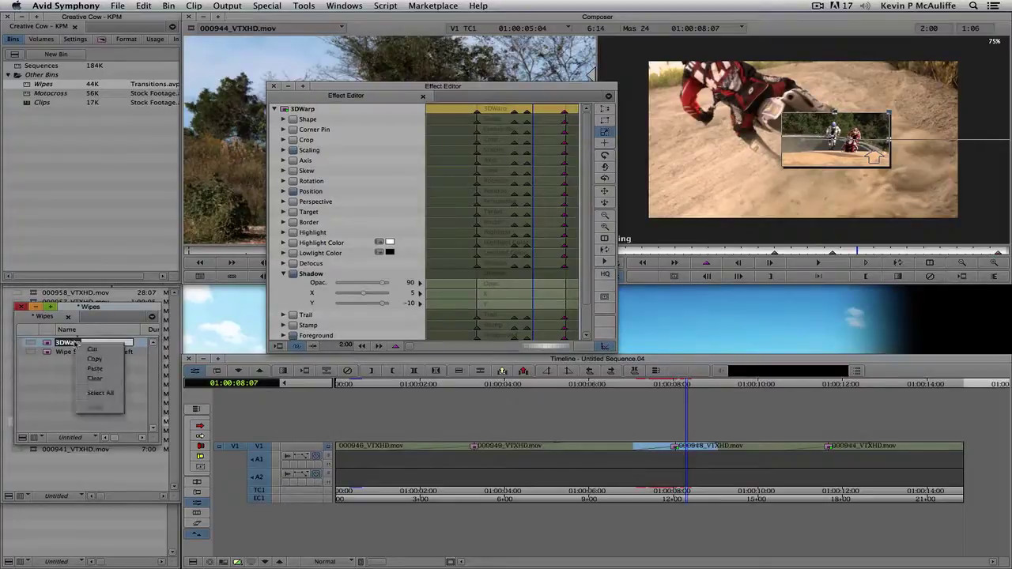
left_click(91, 366)
left_click(92, 353)
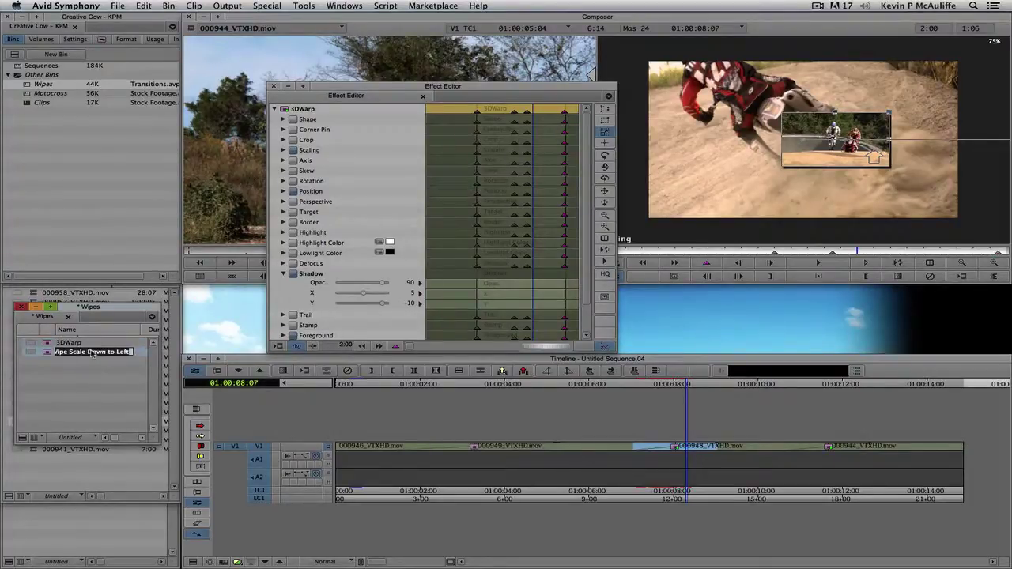
left_click(72, 342)
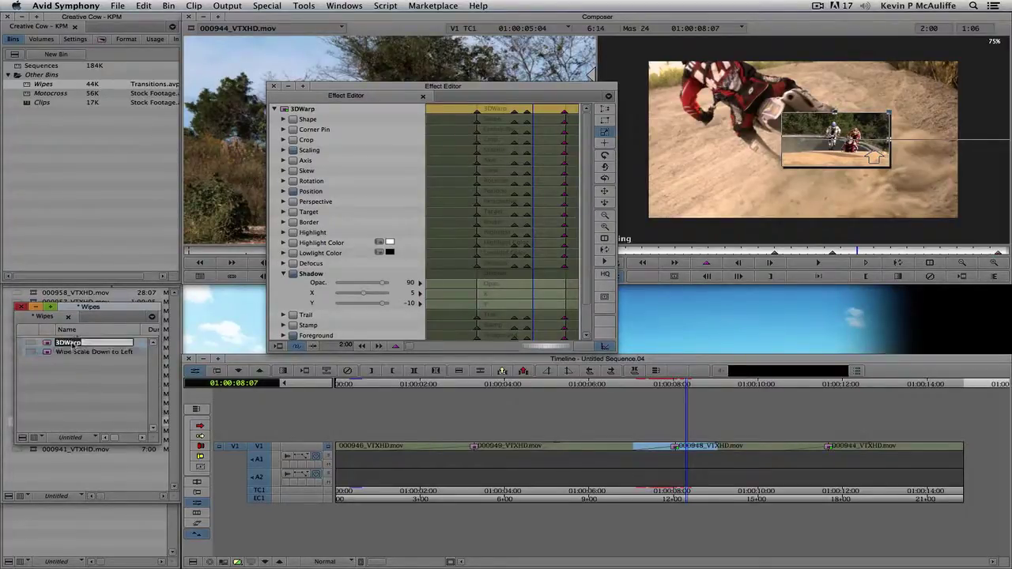
right_click(73, 343)
left_click(63, 363)
type("Wipe Scale Down to Right")
key("Return")
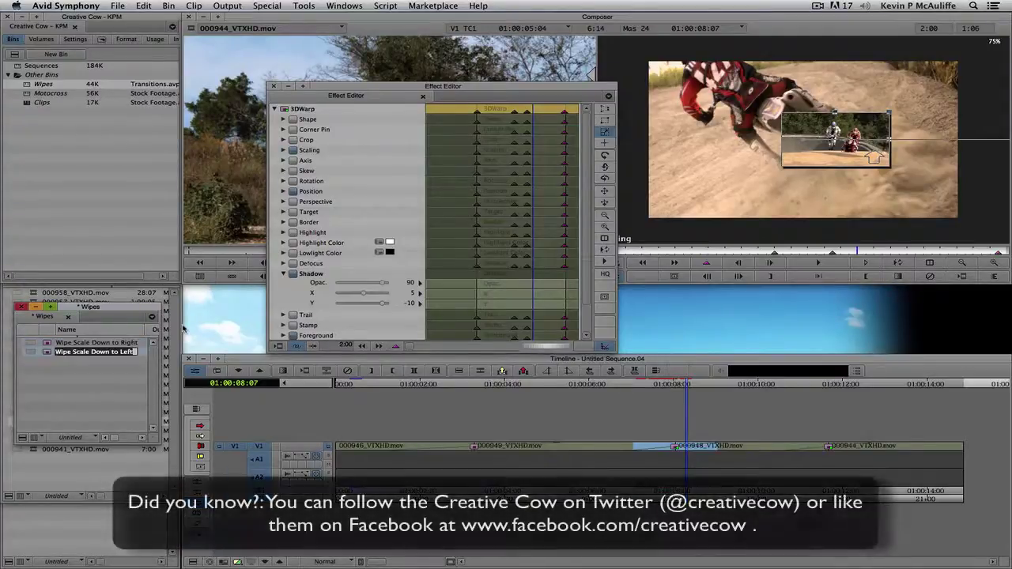